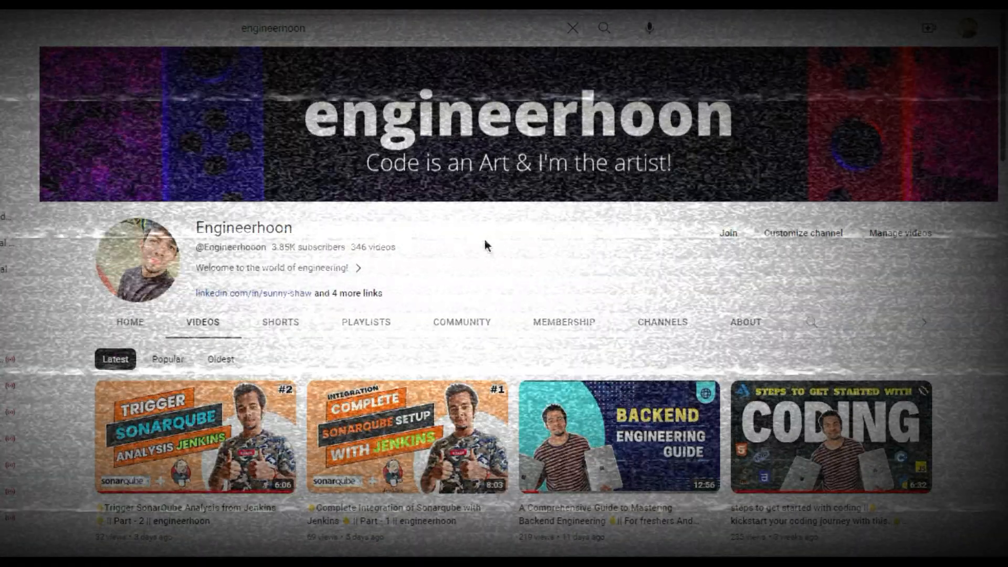
scroll(462, 250, down, 3)
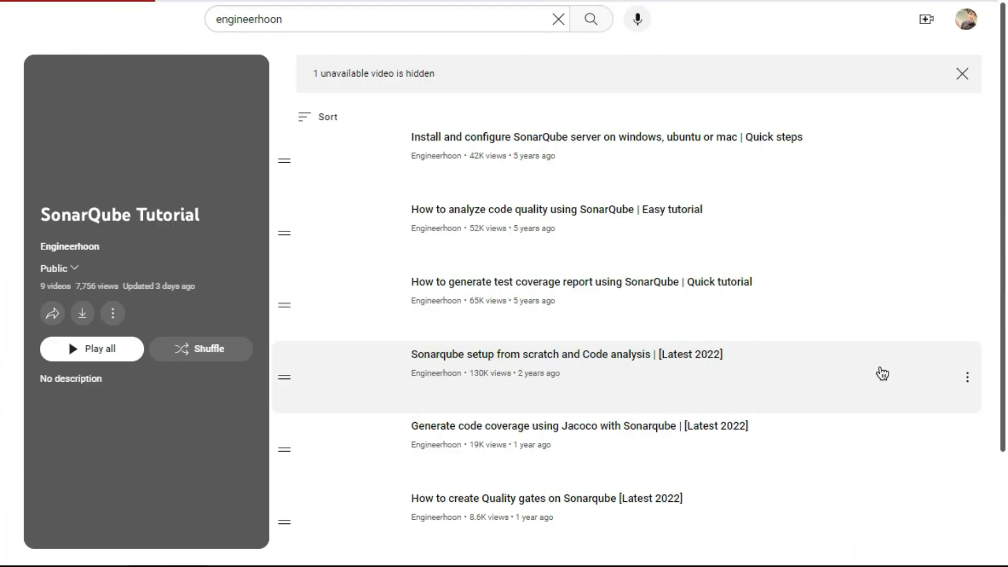
scroll(623, 330, down, 3)
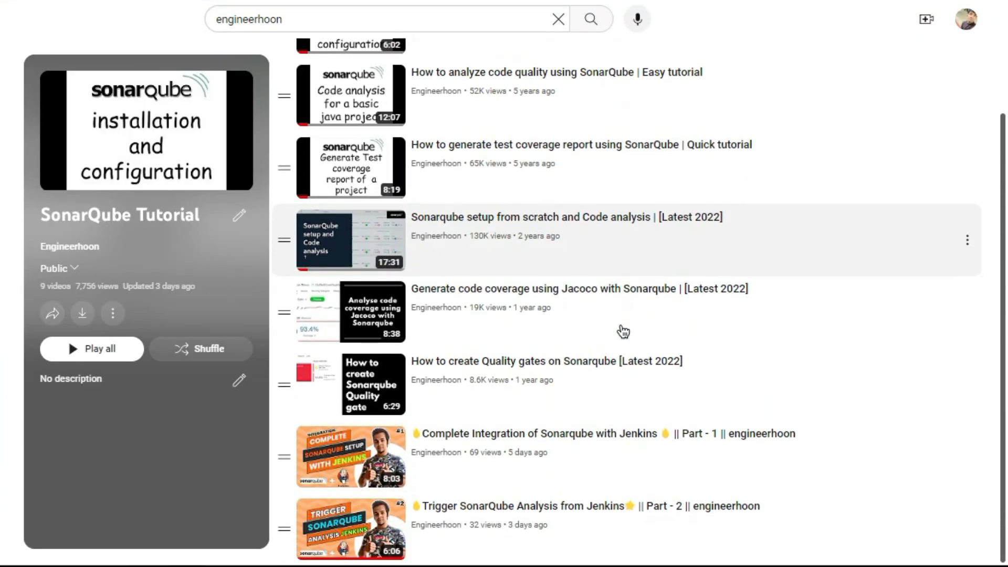
scroll(624, 331, up, 3)
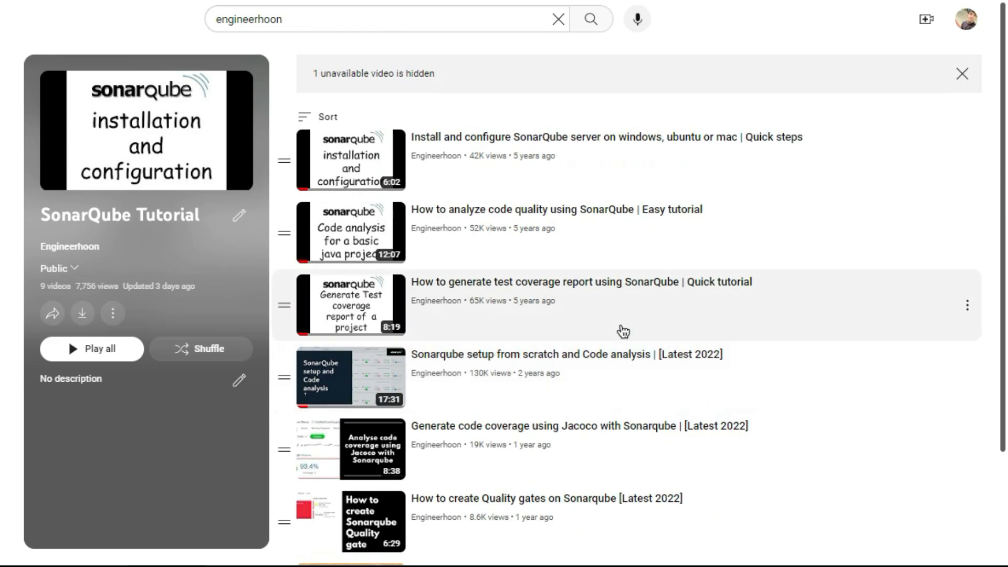
scroll(624, 331, down, 2)
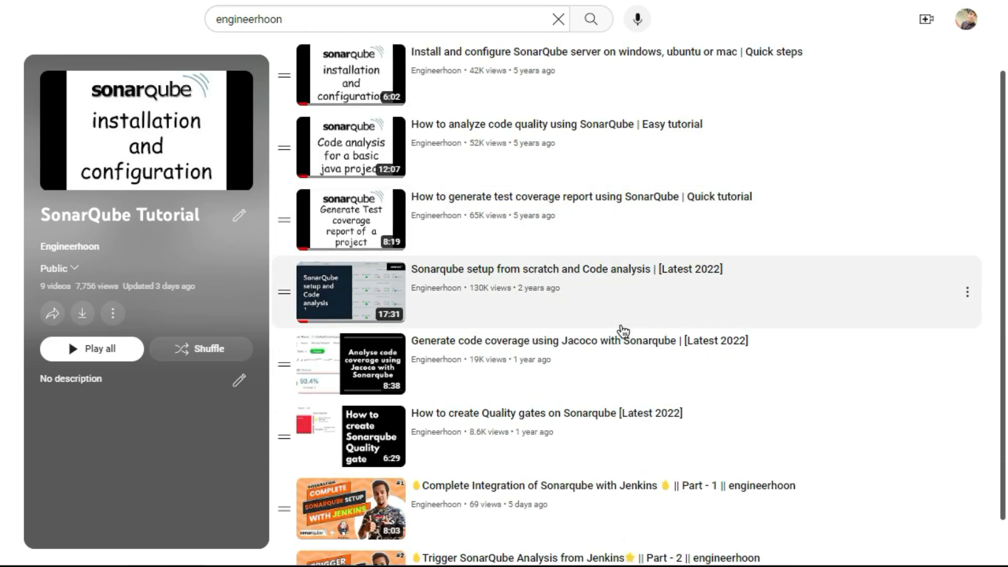
scroll(623, 331, down, 1)
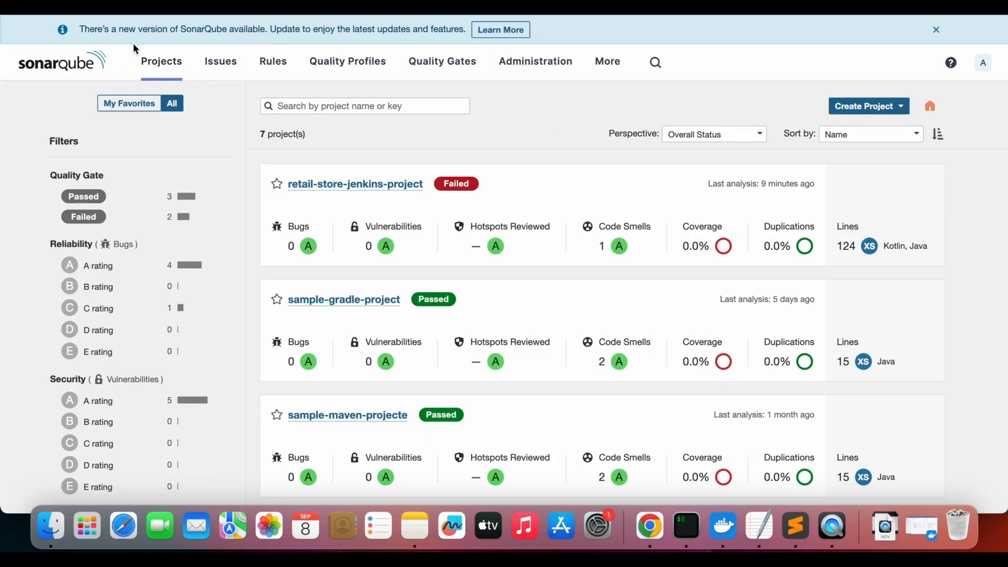
Open the Users page in the security section of the SonarQube administration
click(541, 73)
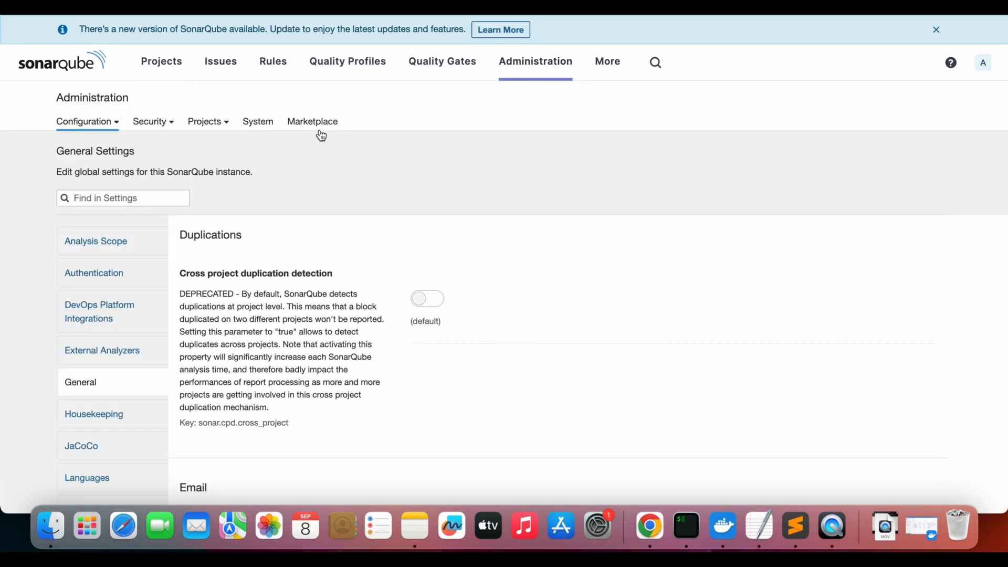
click(162, 130)
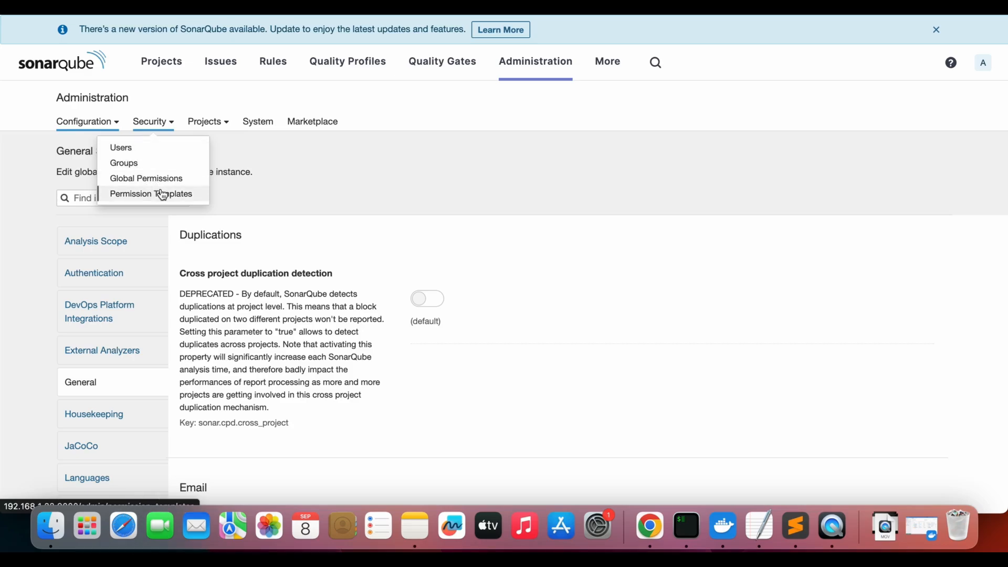
click(130, 152)
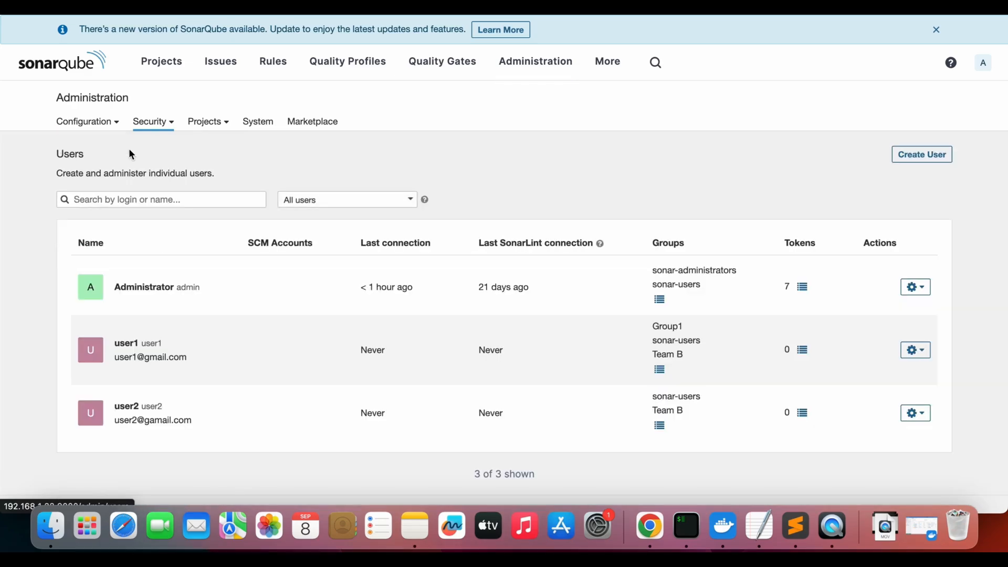
Start a new user with the login user3 and the name user3
click(923, 157)
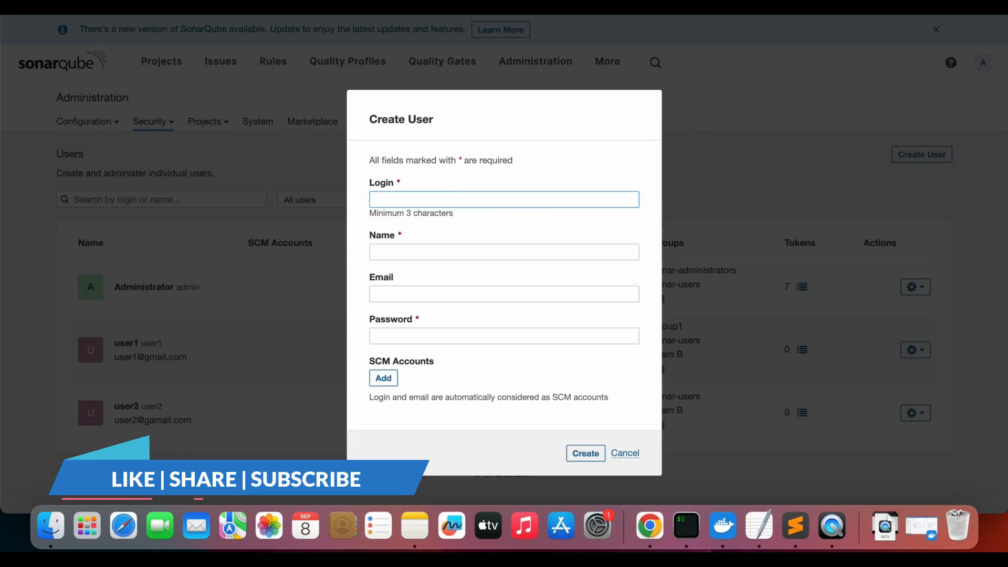
text(user3)
key(Tab)
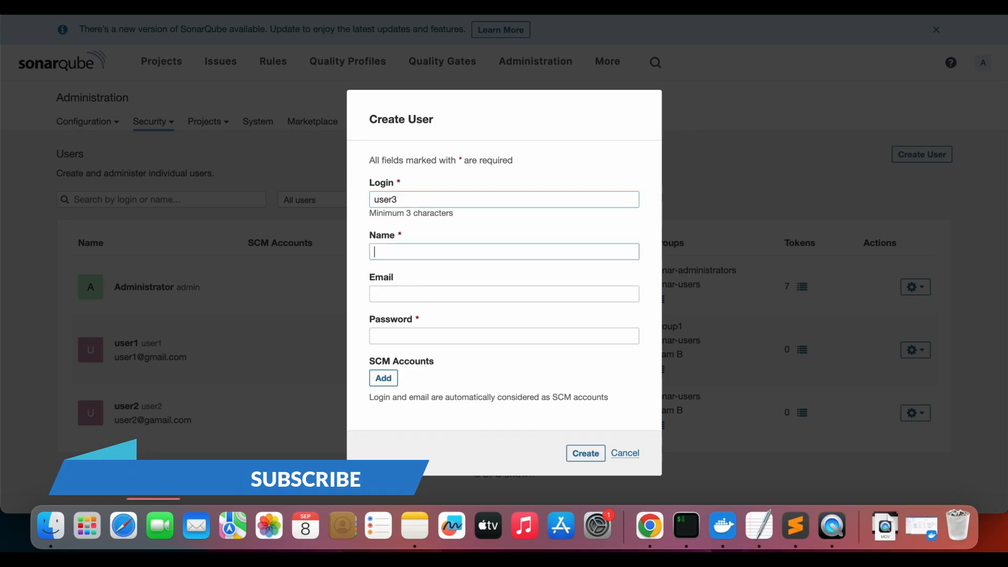
text(user)
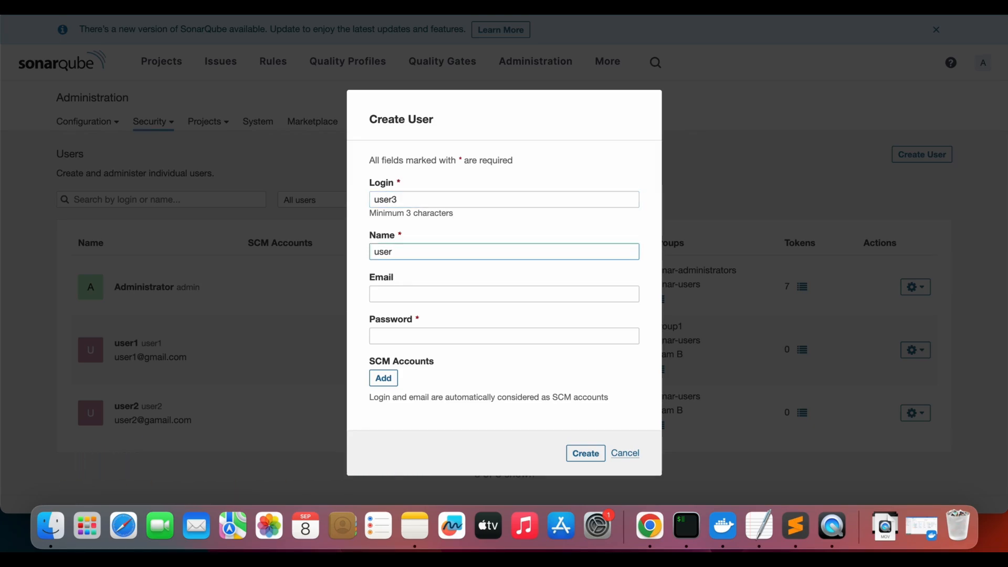
text(3)
key(Tab)
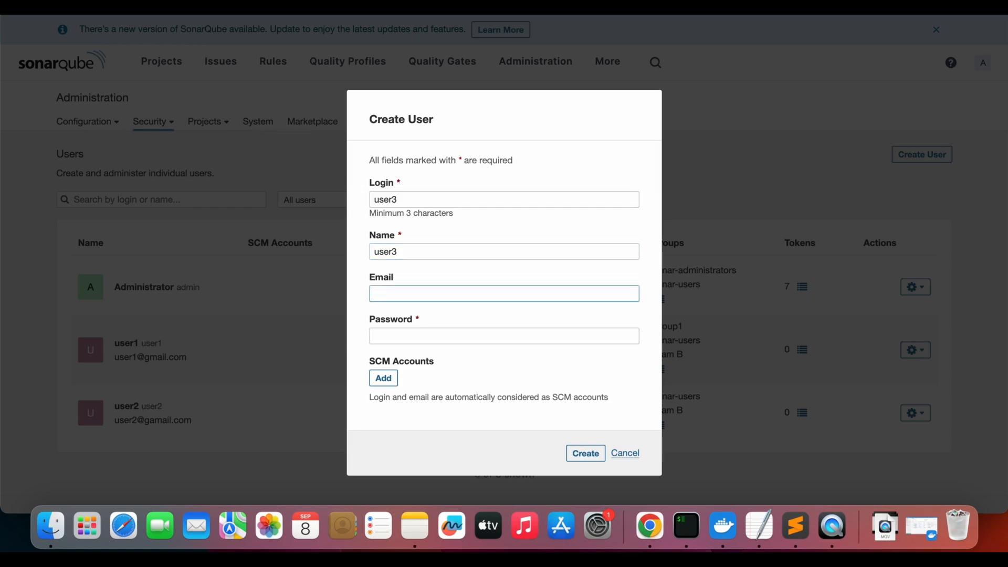
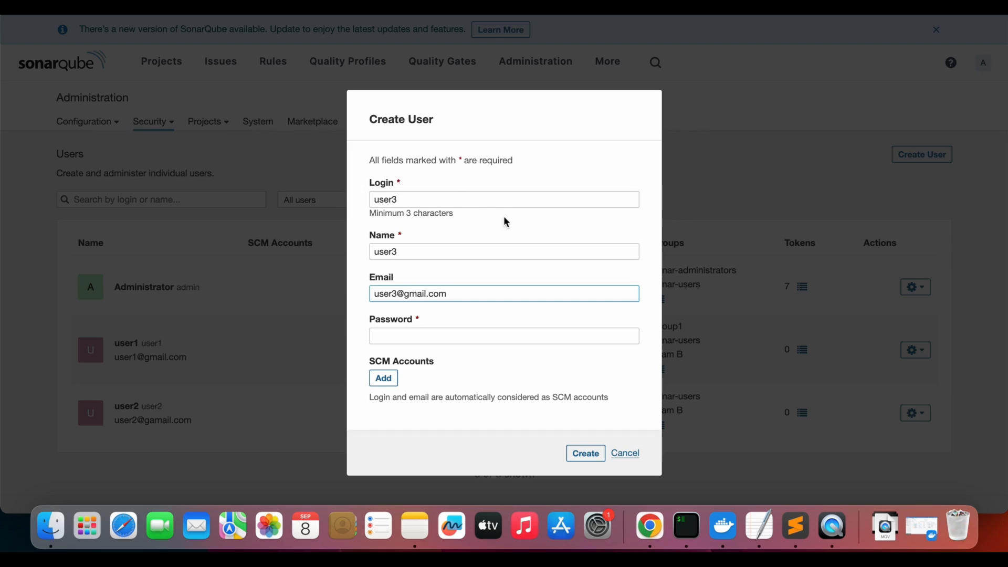
Fill in the new user's email address and account password
click(411, 339)
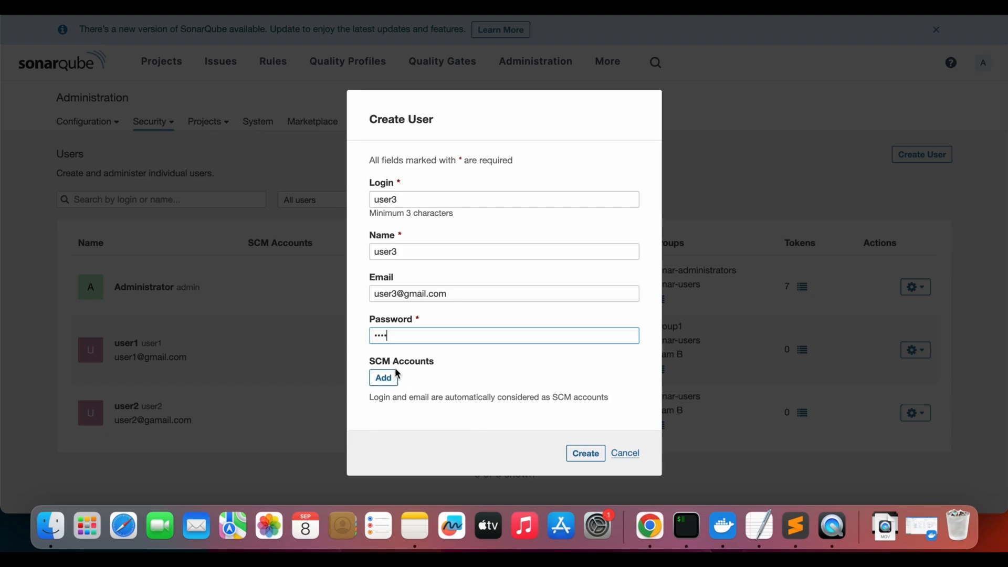
drag(370, 362, 416, 363)
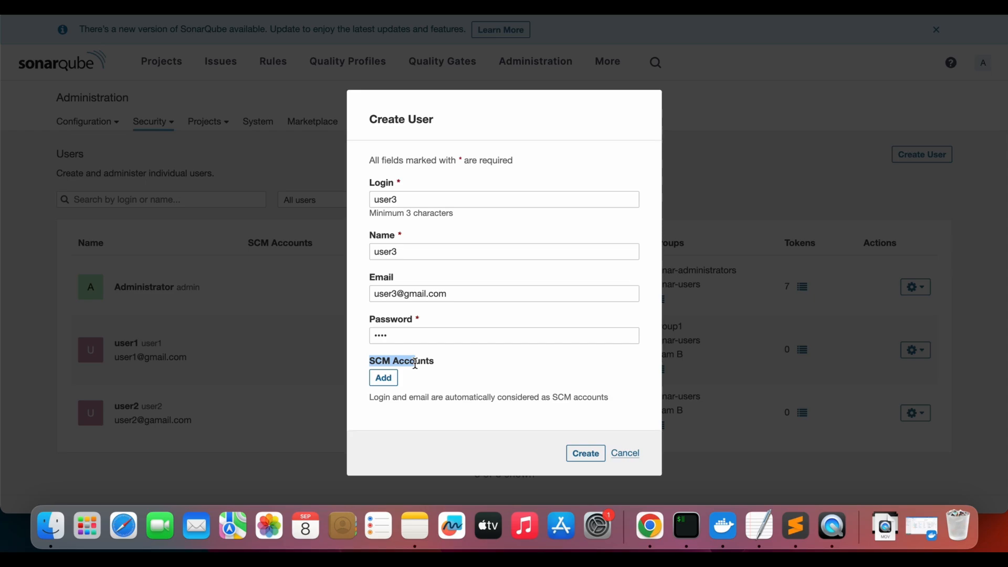
click(384, 379)
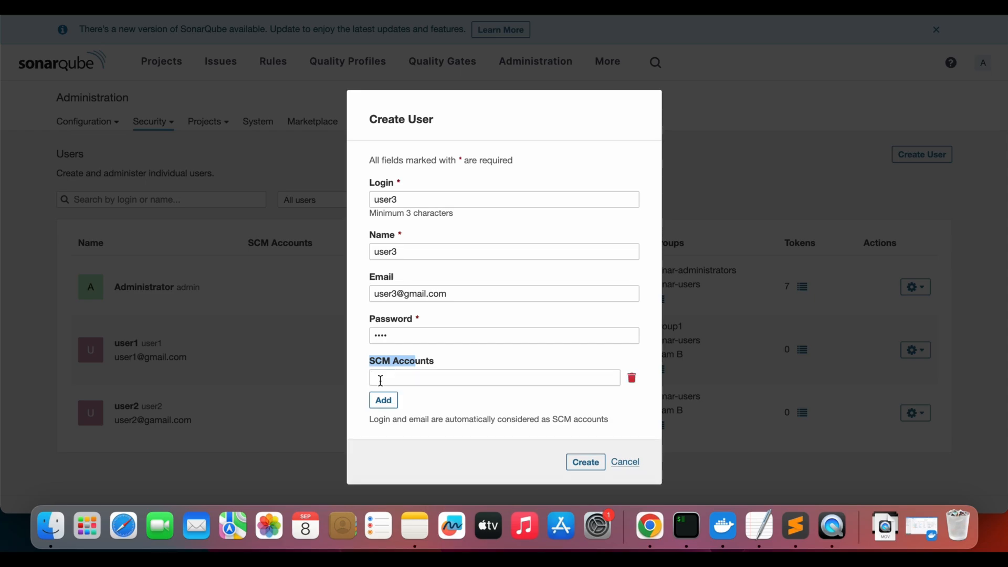
click(380, 379)
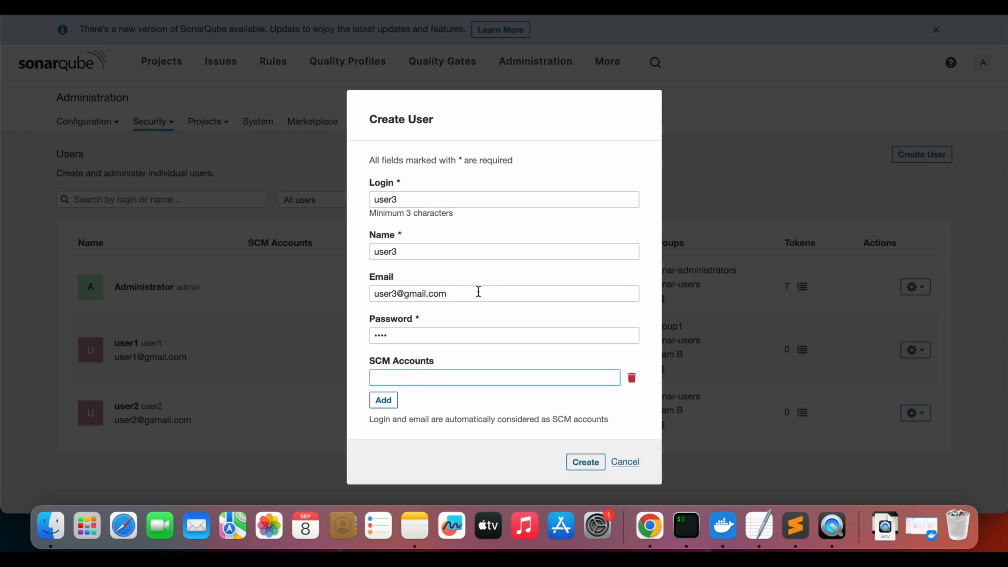
drag(477, 292, 376, 293)
click(454, 377)
click(632, 378)
Create the user3 account without any SCM account and check its entry in the users list
click(586, 453)
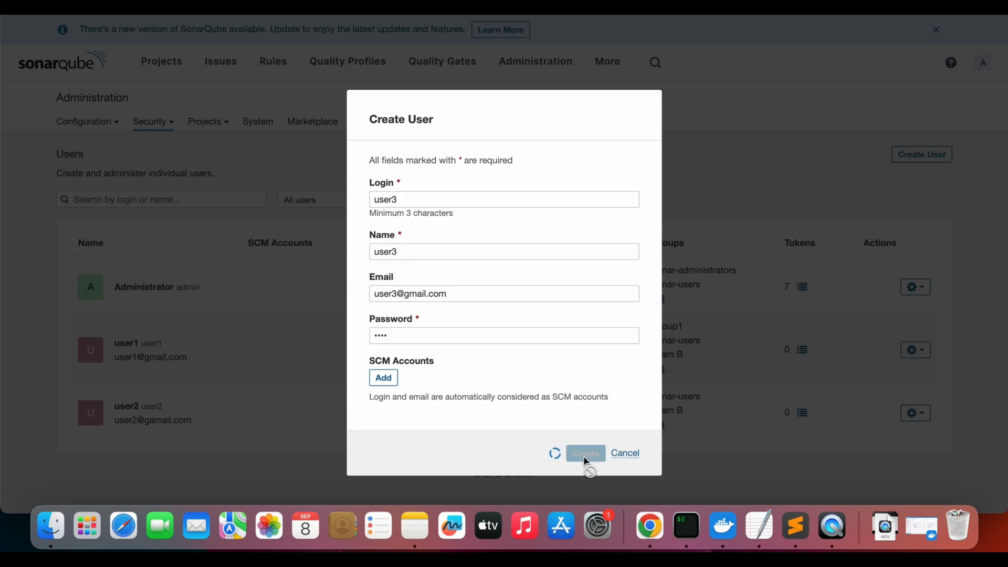
scroll(138, 385, down, 2)
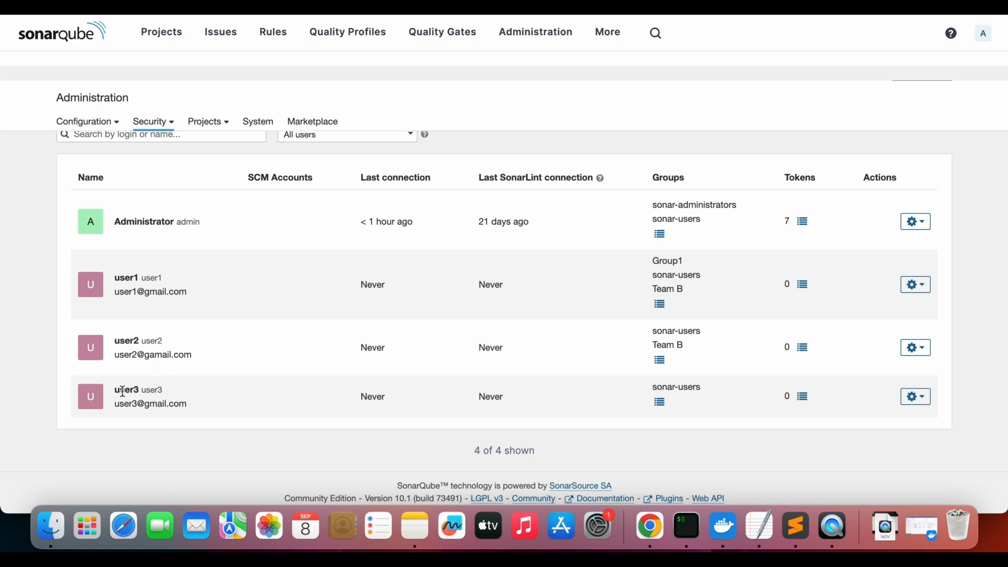
drag(120, 389, 198, 405)
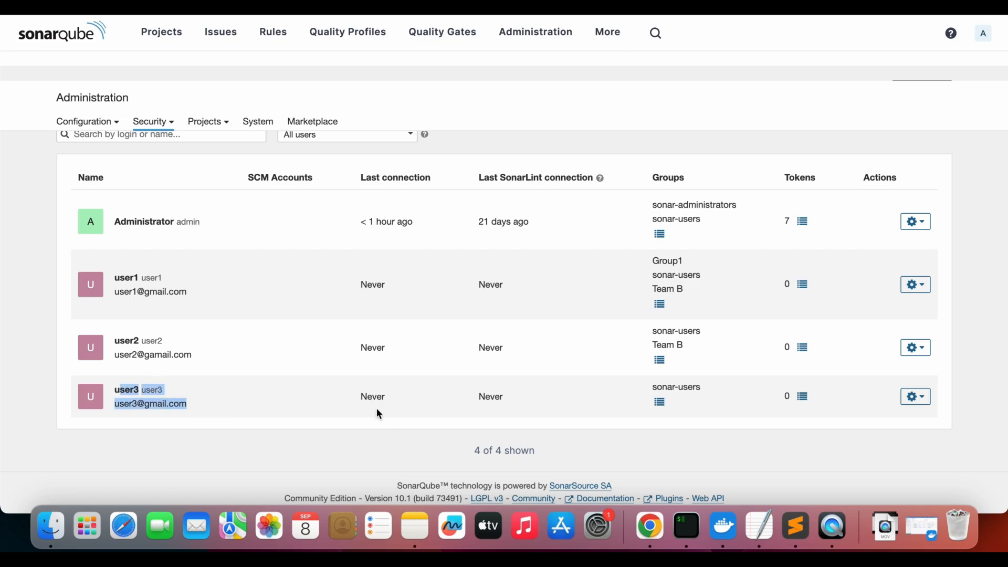
Review the selected, unselected and full group lists for user3, leaving its memberships as they are
click(660, 402)
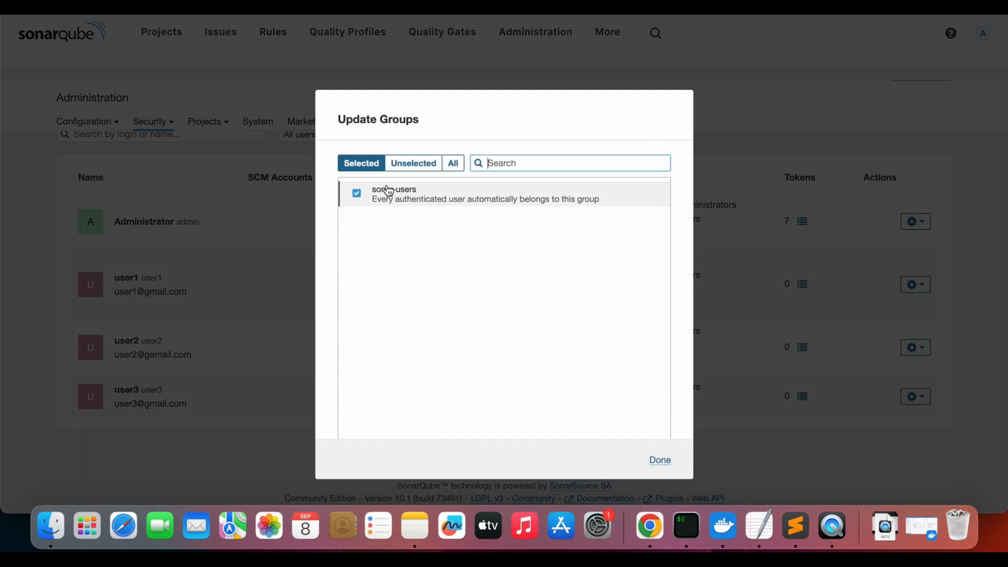
click(414, 164)
click(453, 163)
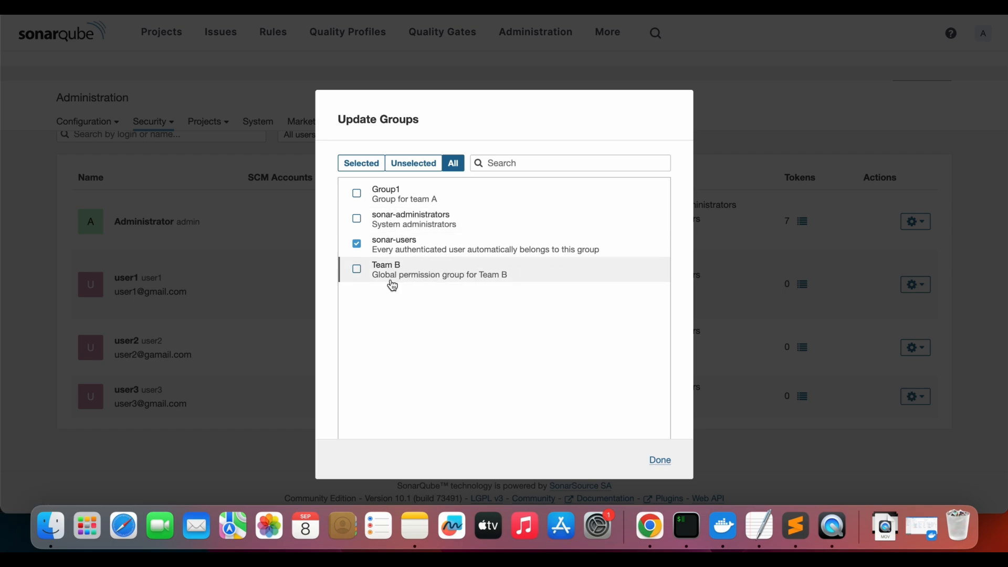
click(667, 461)
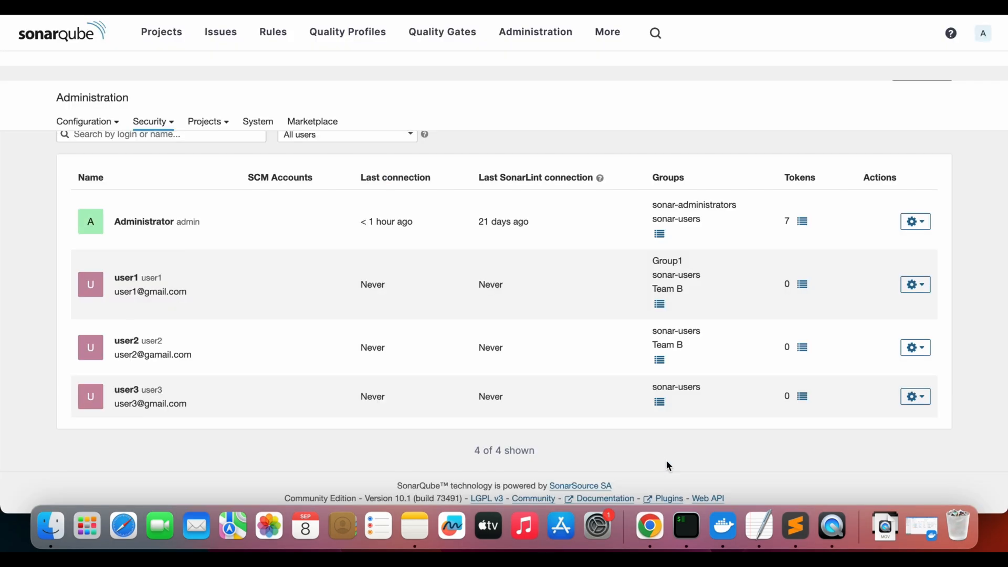
Go to the Groups administration page and start a new group named Team tech
click(169, 124)
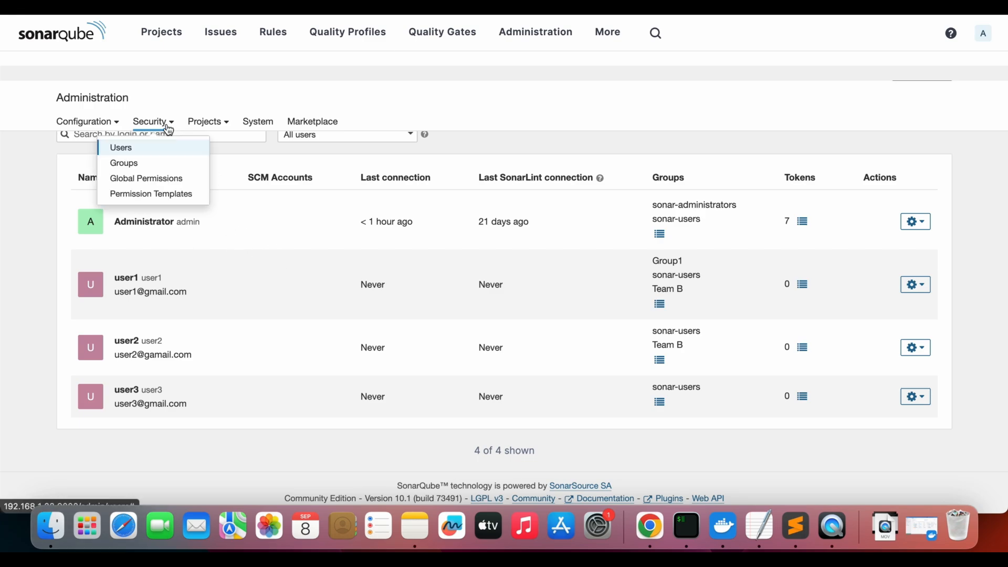
click(167, 162)
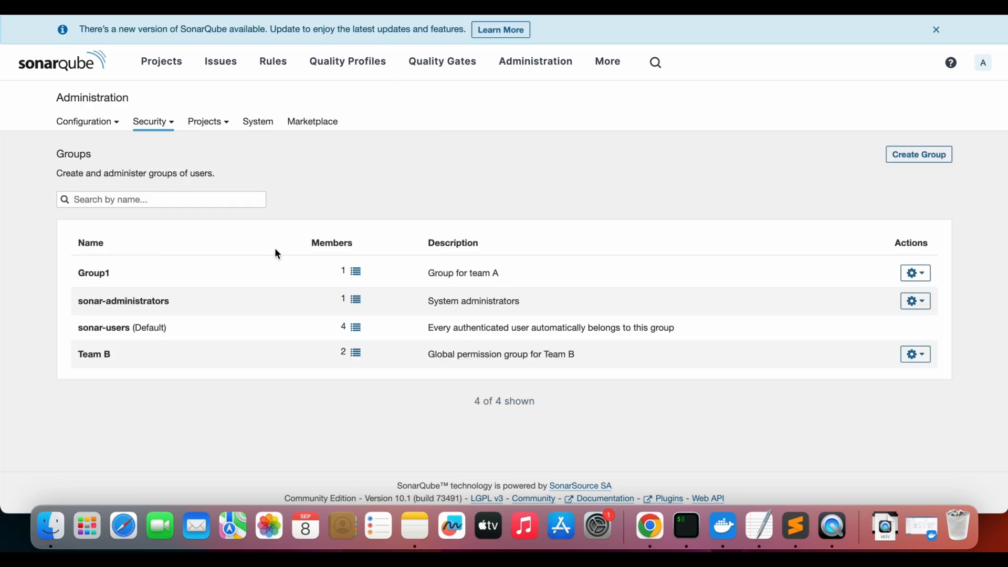
click(918, 157)
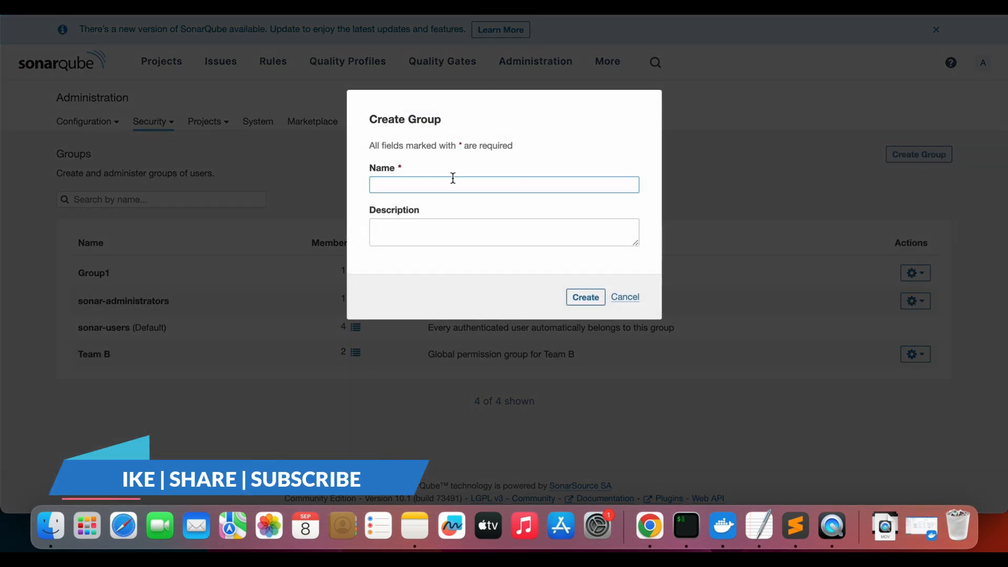
text(Grou)
key(BackSpace)
key(BackSpace)
key(BackSpace)
key(BackSpace)
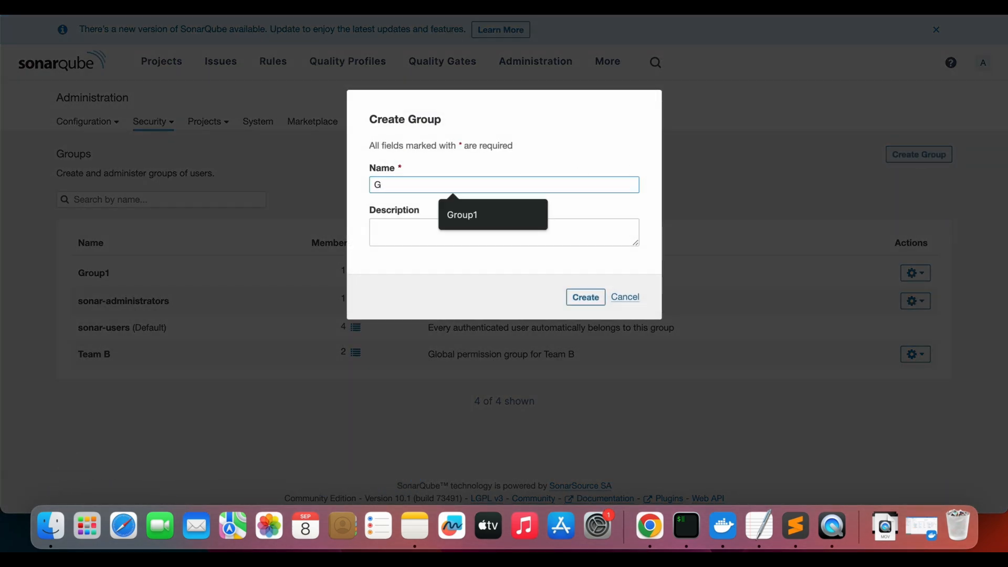
text(Team tech)
key(Tab)
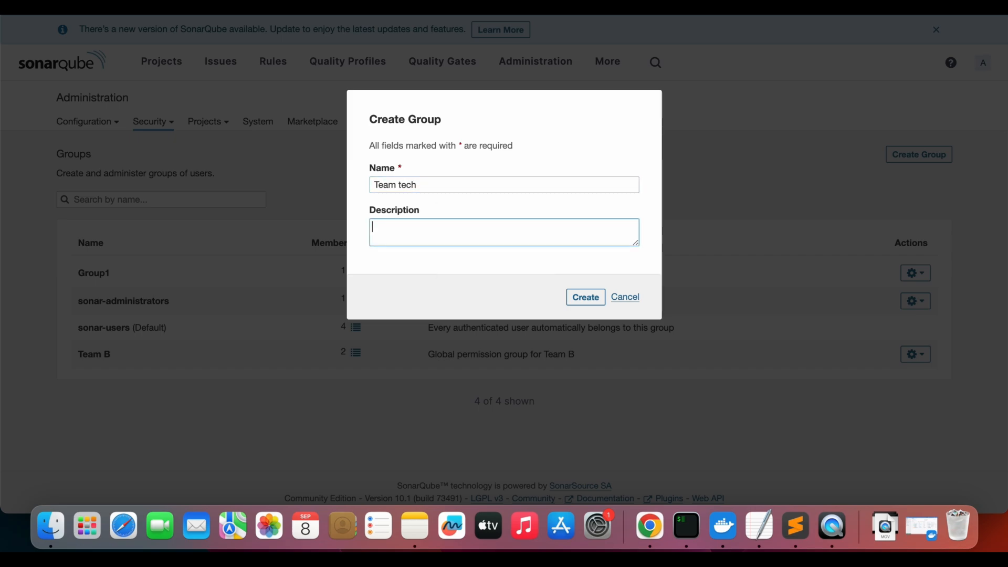
Describe the new group as "tech team for bank" and create it
text(tech team for bank)
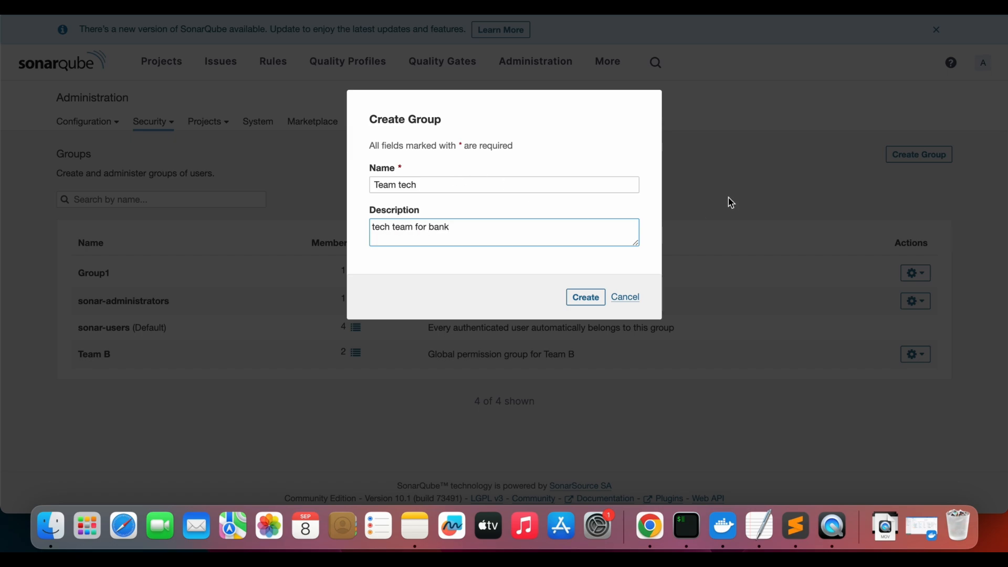
click(587, 299)
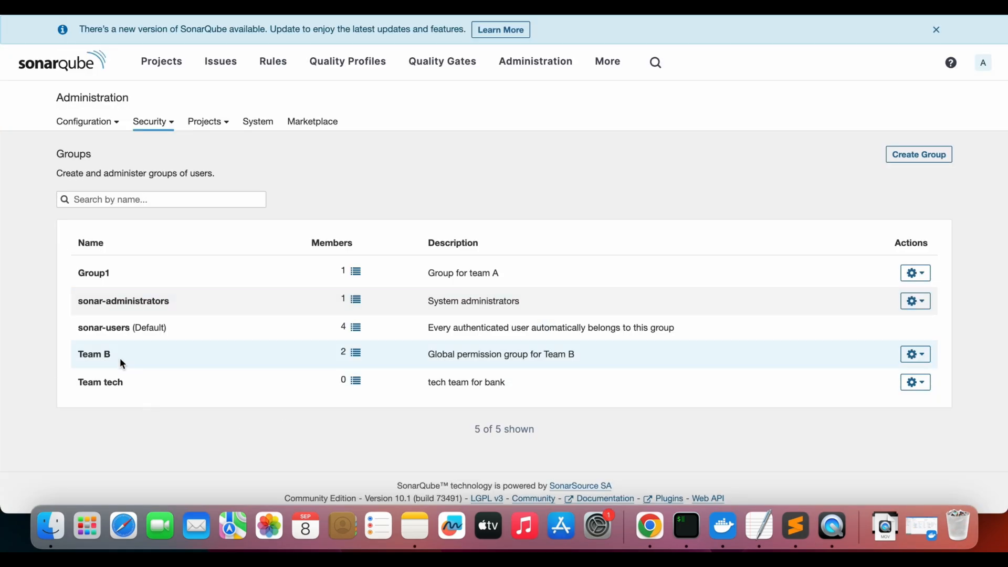
drag(117, 389, 146, 393)
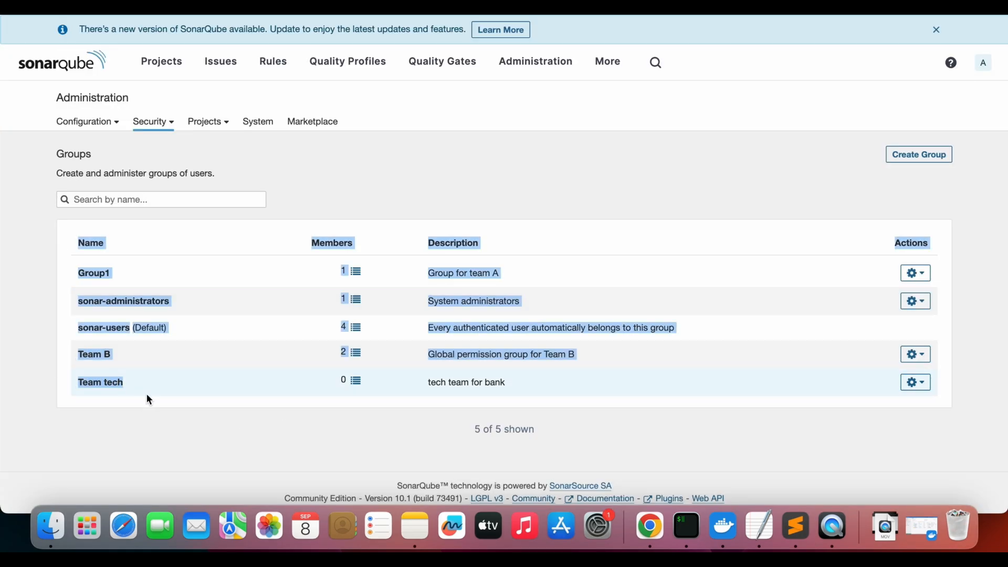
click(149, 393)
Add user1, user2 and user3 as members of the Team tech group
click(357, 381)
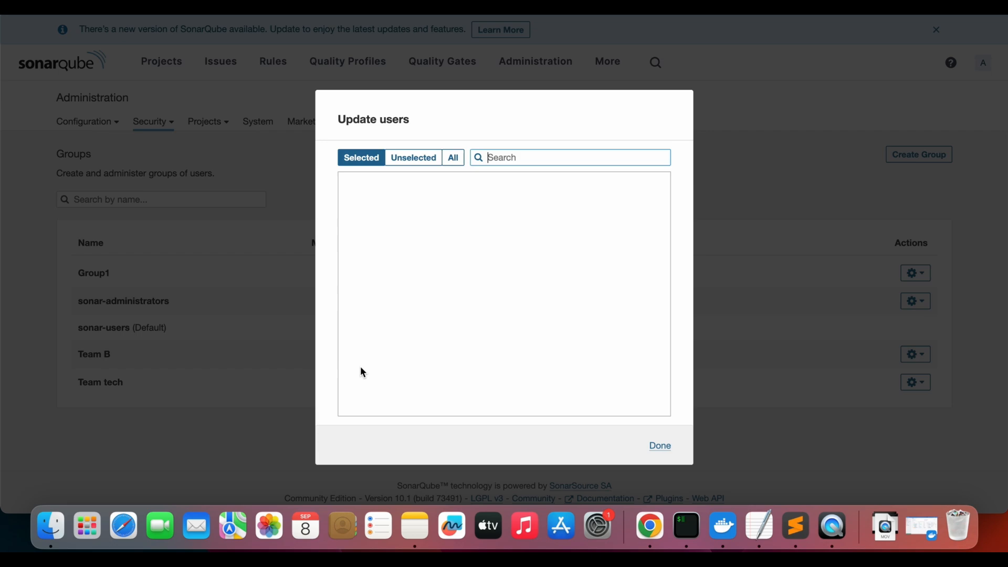
click(451, 158)
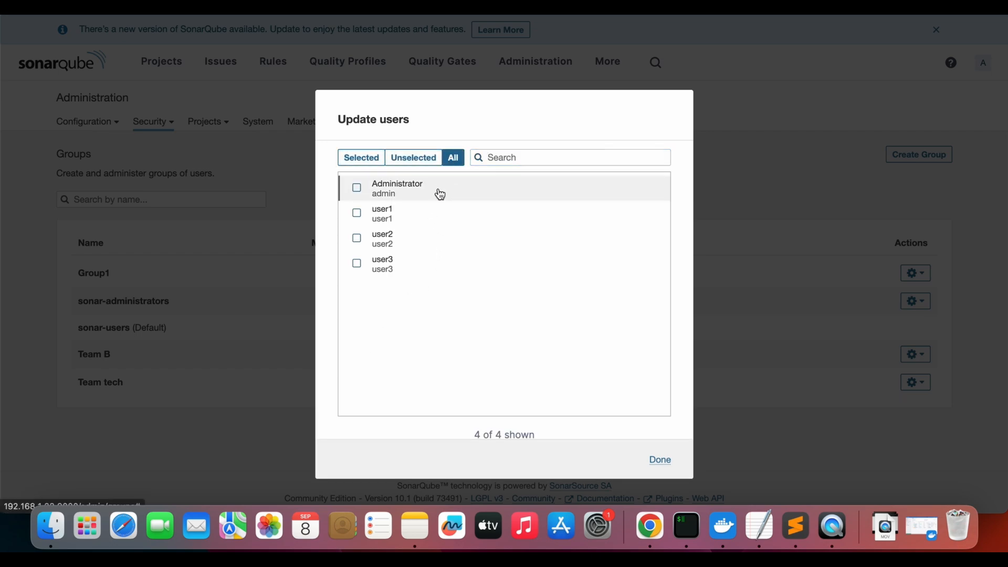
click(357, 213)
click(357, 238)
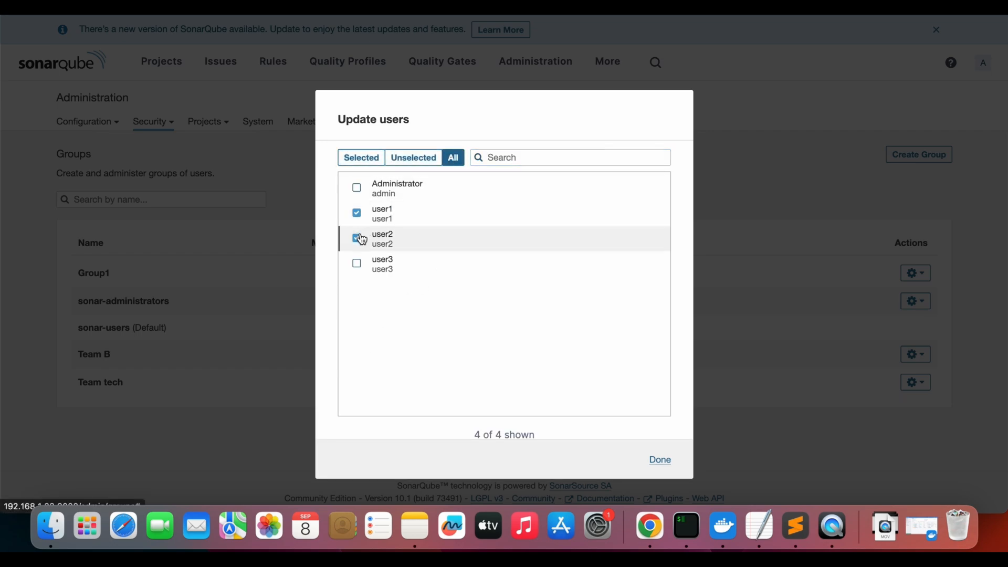
click(357, 263)
click(660, 459)
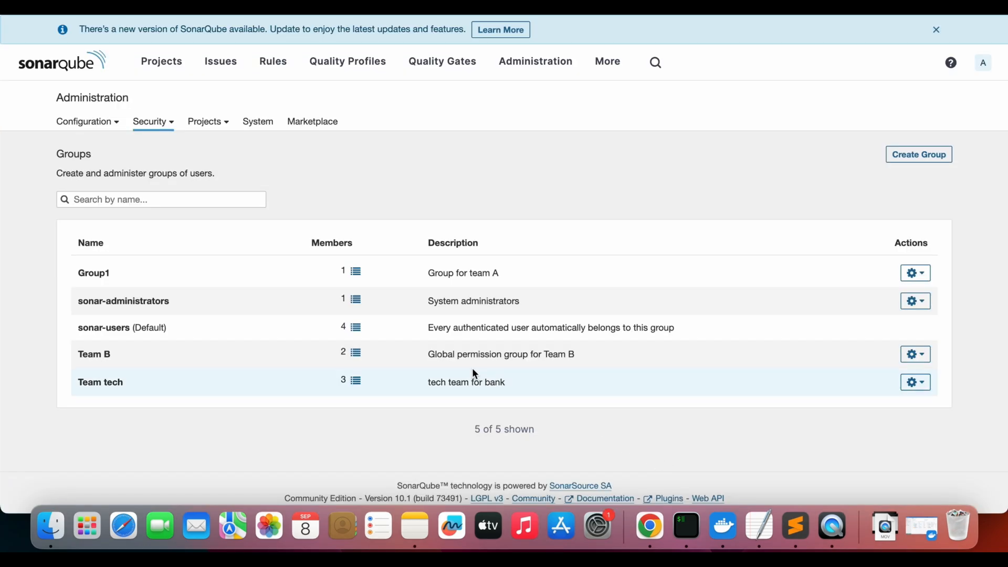
Go to the Global Permissions page and grant the Team tech group the Create Projects and Execute Analysis permissions
click(155, 131)
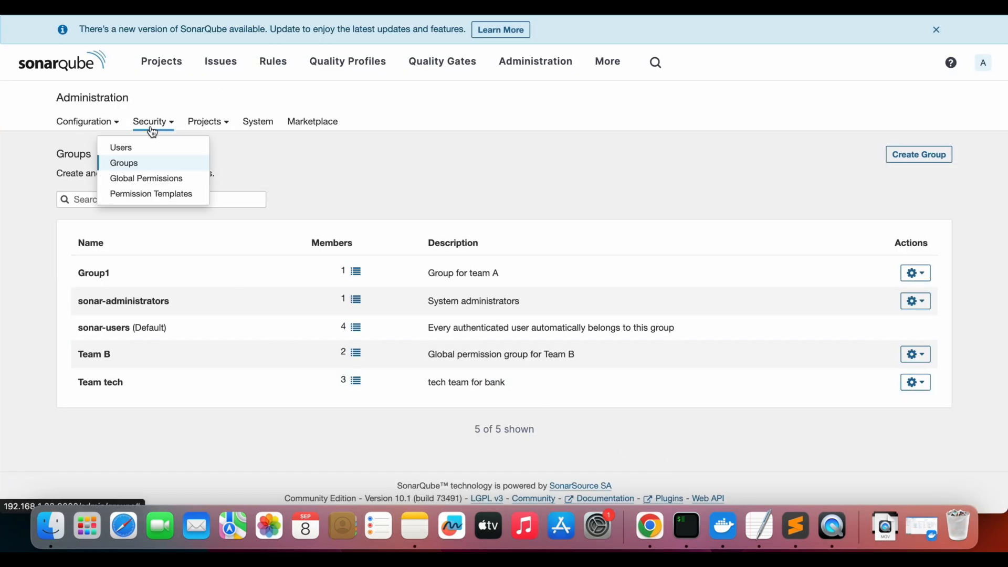
click(164, 178)
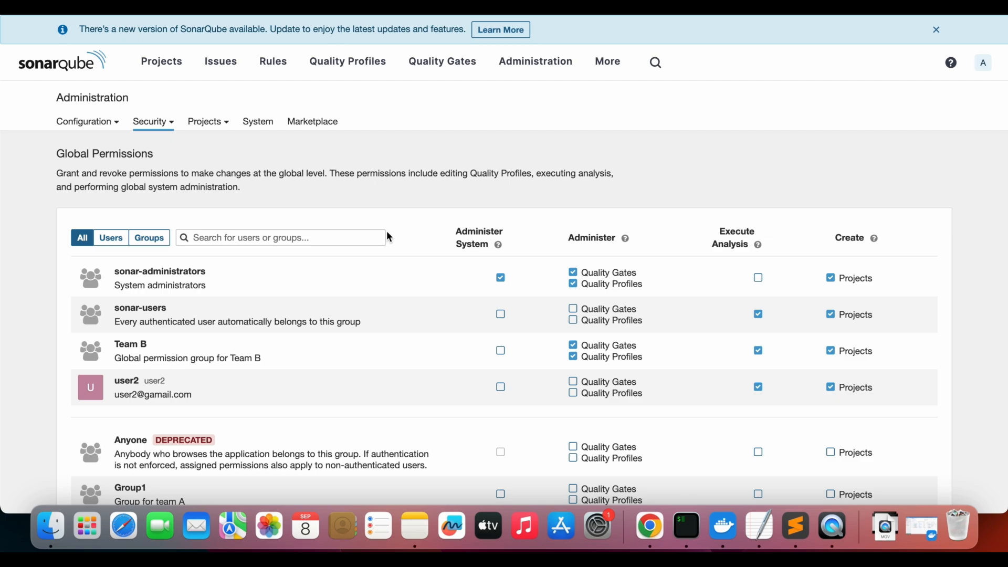
scroll(389, 237, down, 5)
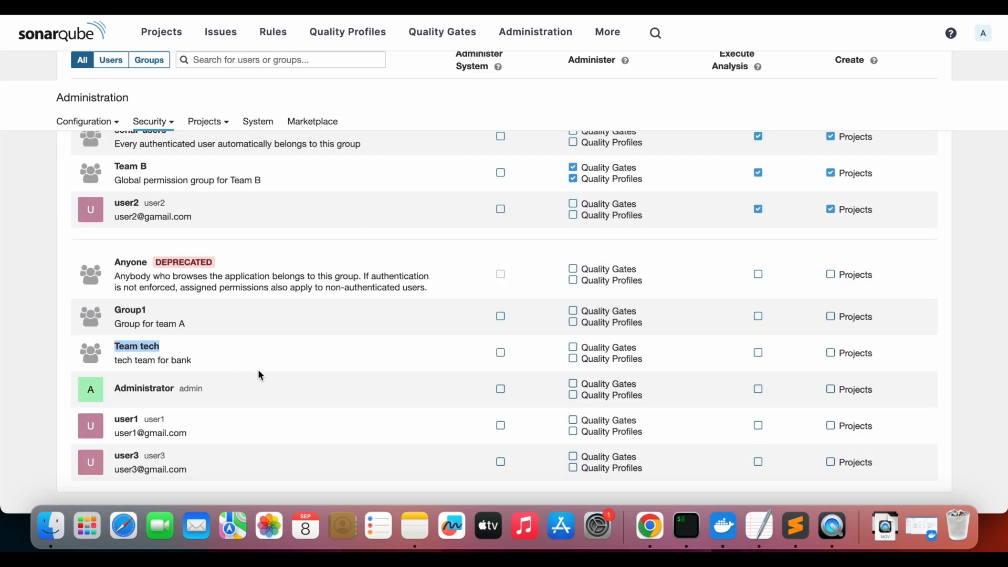
click(832, 353)
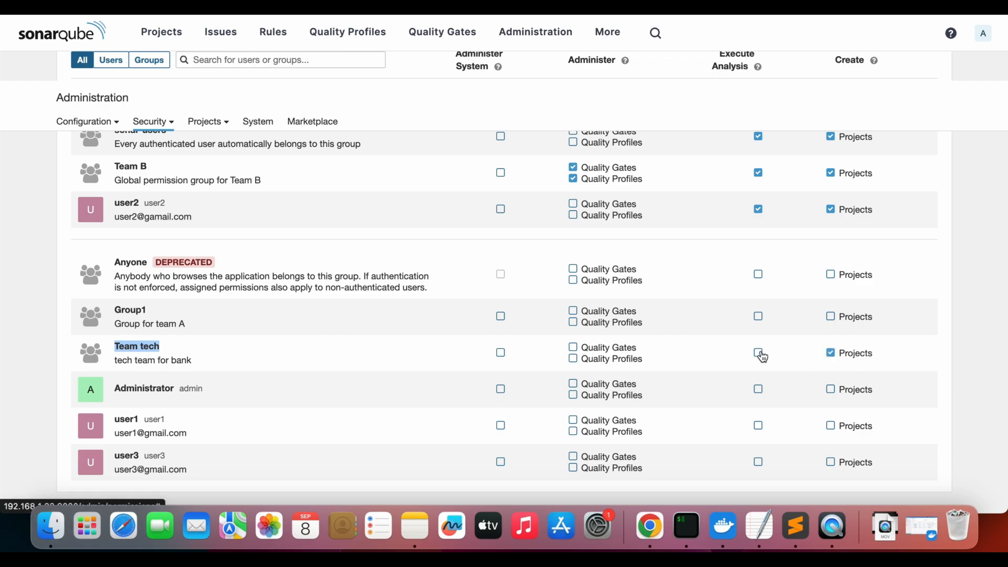
Grant the Team tech group permission to administer Quality Gates and Quality Profiles
scroll(760, 356, up, 5)
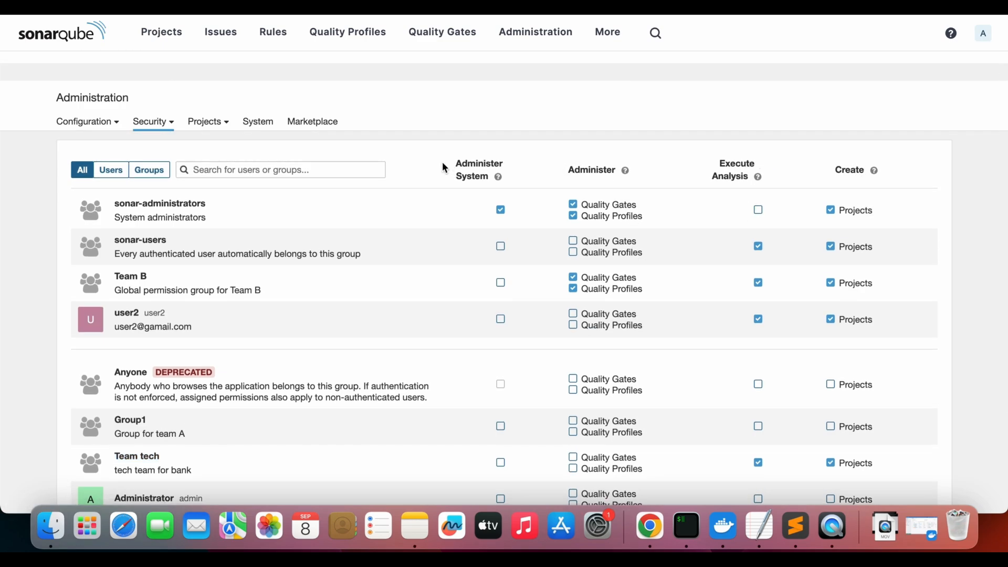
drag(442, 162, 505, 181)
click(583, 170)
scroll(653, 304, down, 3)
scroll(653, 301, down, 1)
click(574, 335)
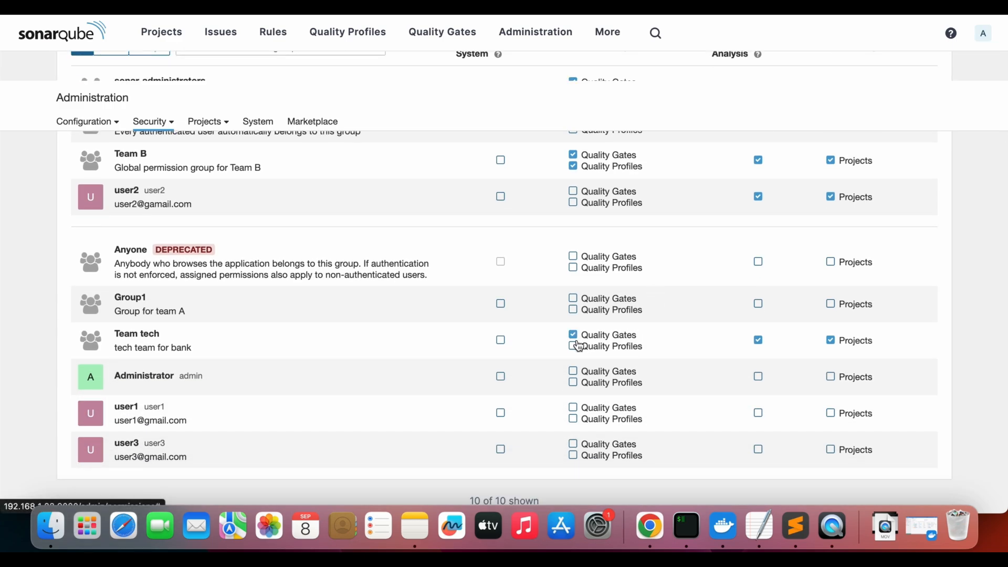
click(574, 346)
scroll(325, 273, down, 1)
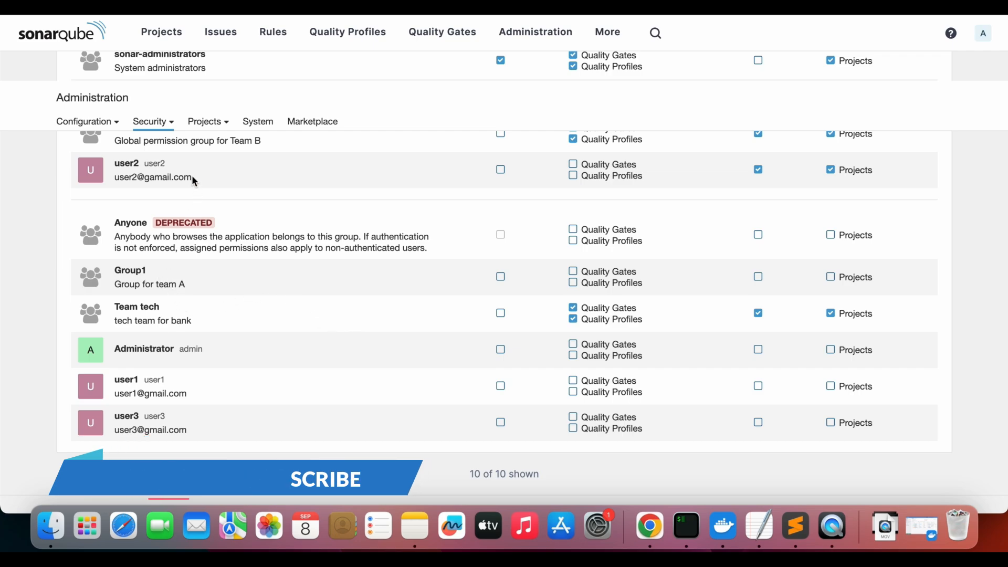
Reload the Global Permissions page and review its entries filtered by users, by groups and for all
click(168, 126)
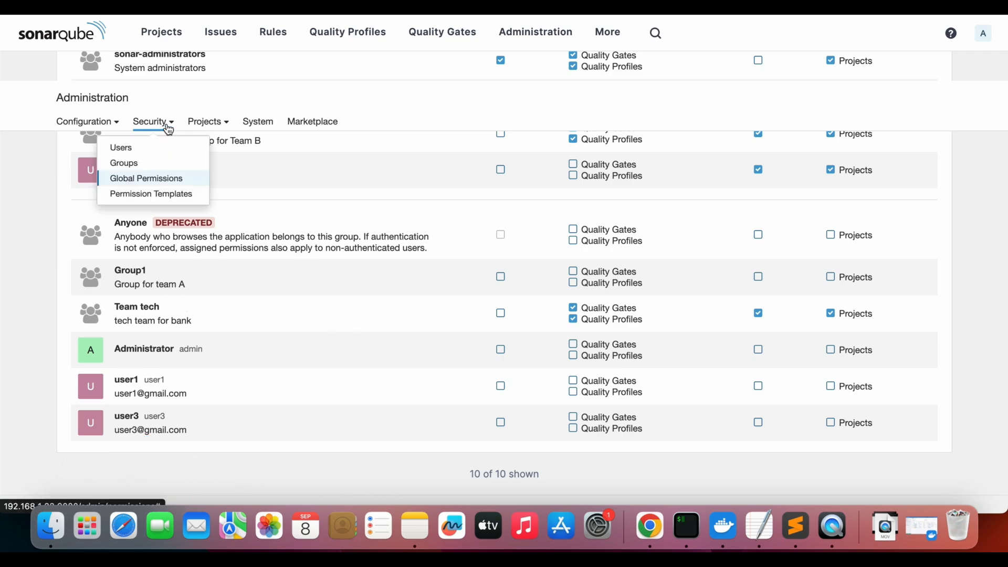
click(141, 181)
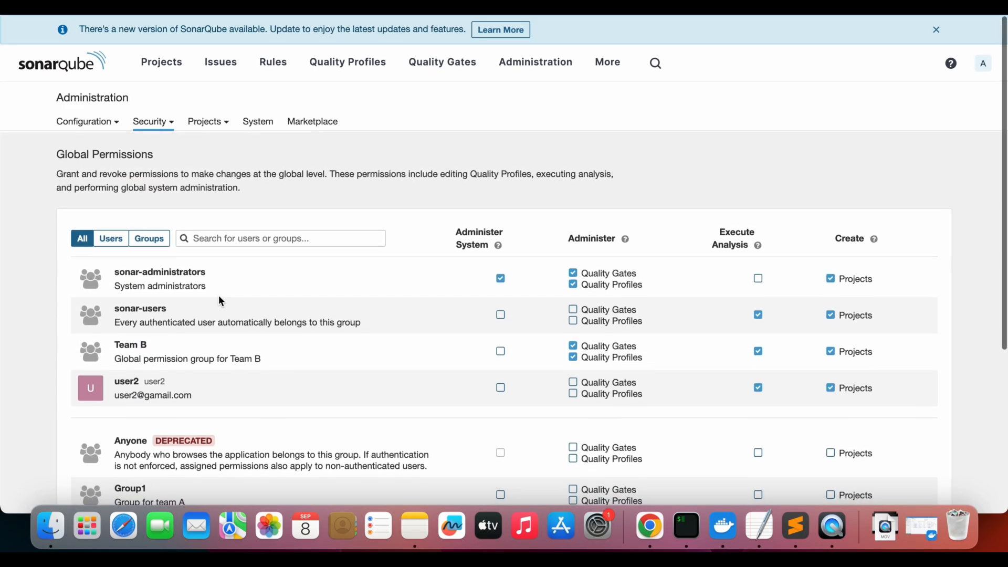
click(111, 239)
click(149, 238)
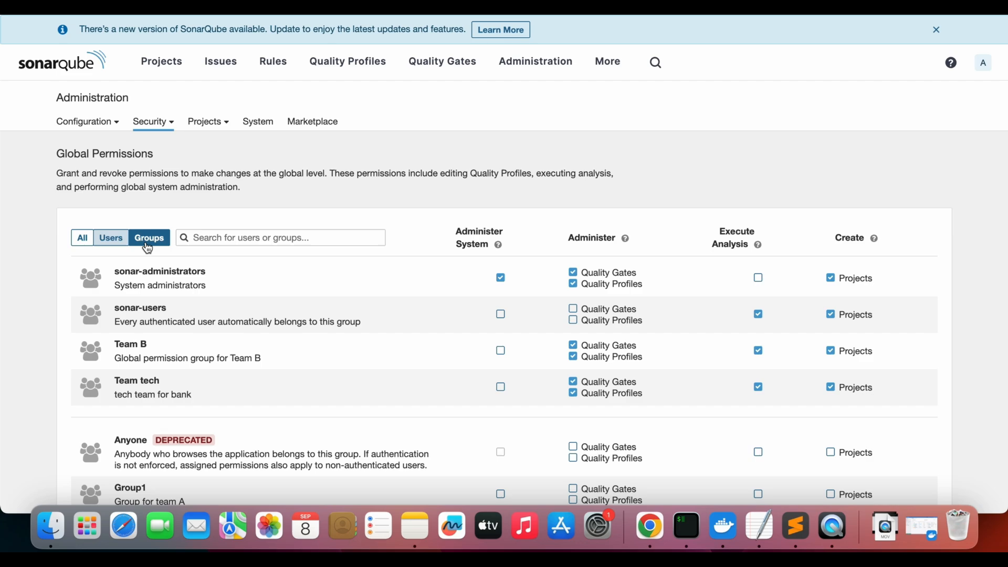
click(82, 238)
scroll(303, 370, down, 4)
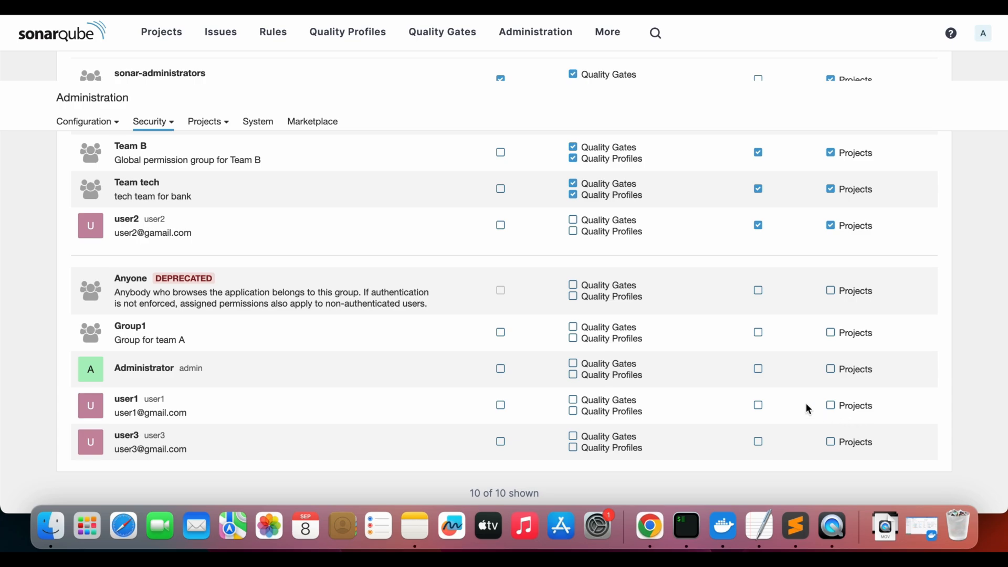
scroll(382, 315, up, 5)
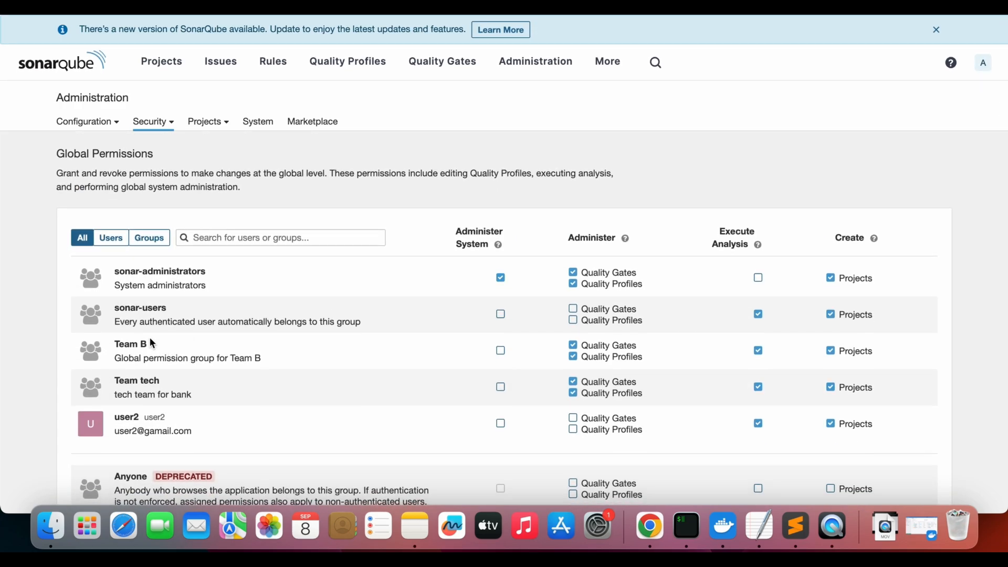
Go to the Permission Templates page and view the fields for creating a template, leaving without creating one
click(158, 128)
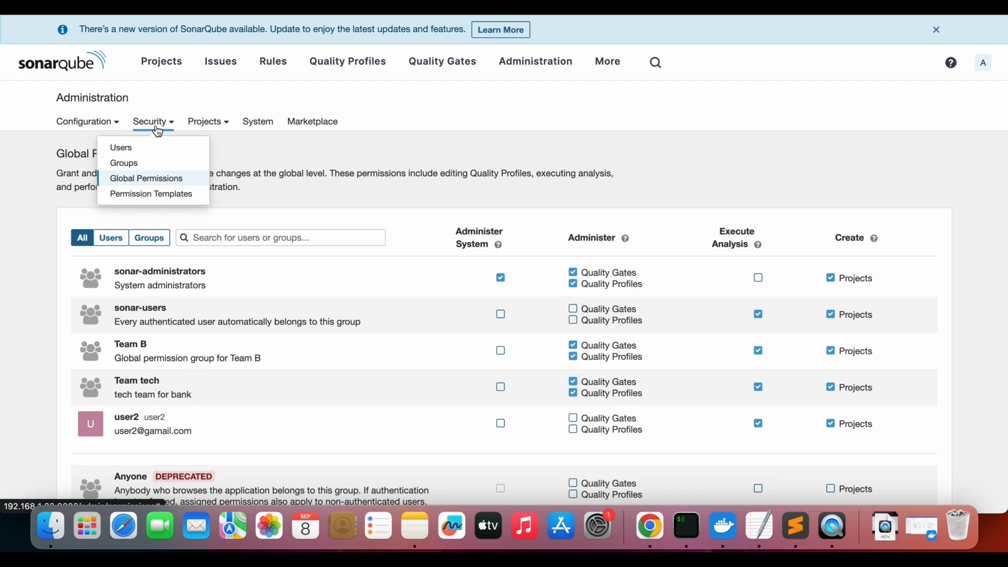
click(149, 194)
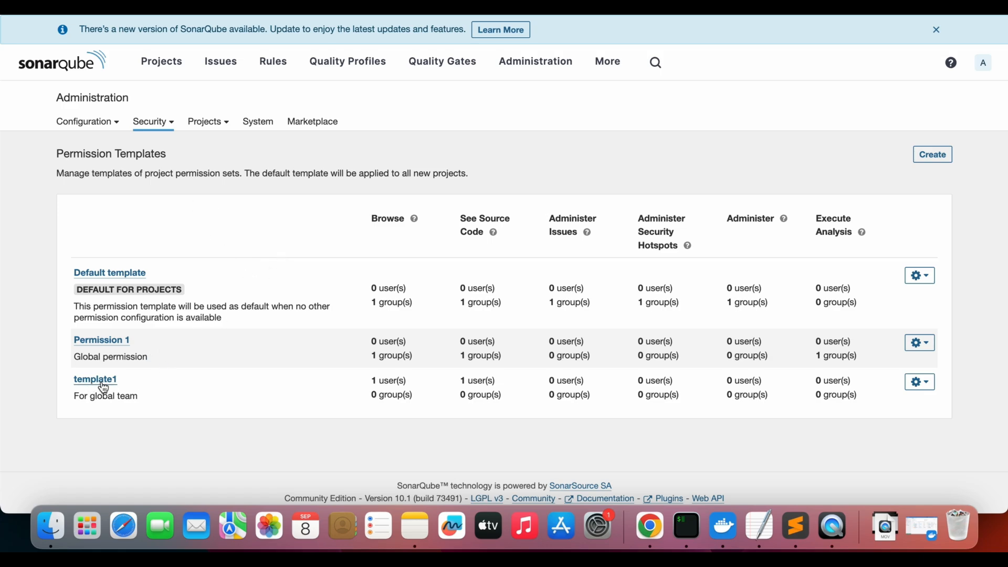
click(933, 158)
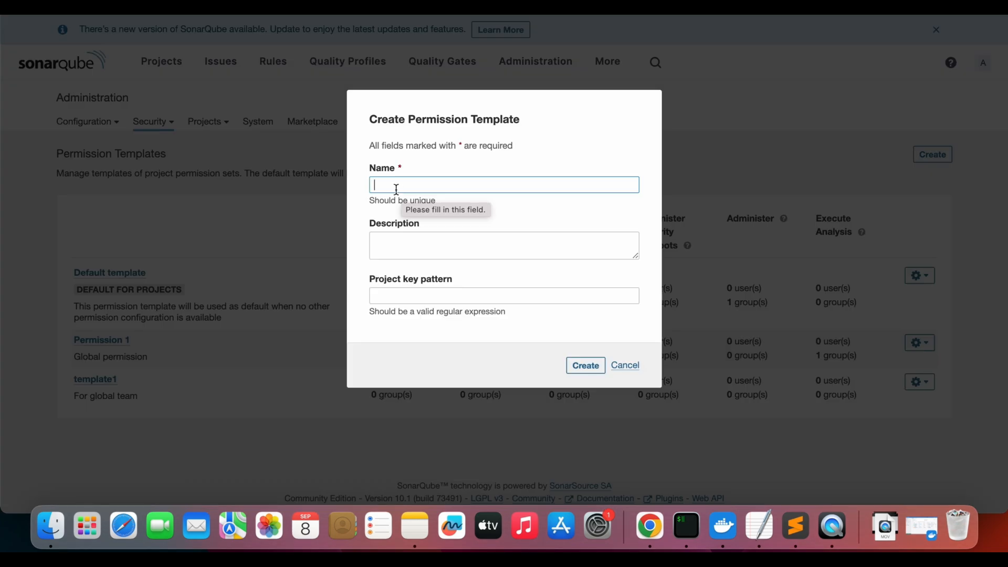
click(398, 290)
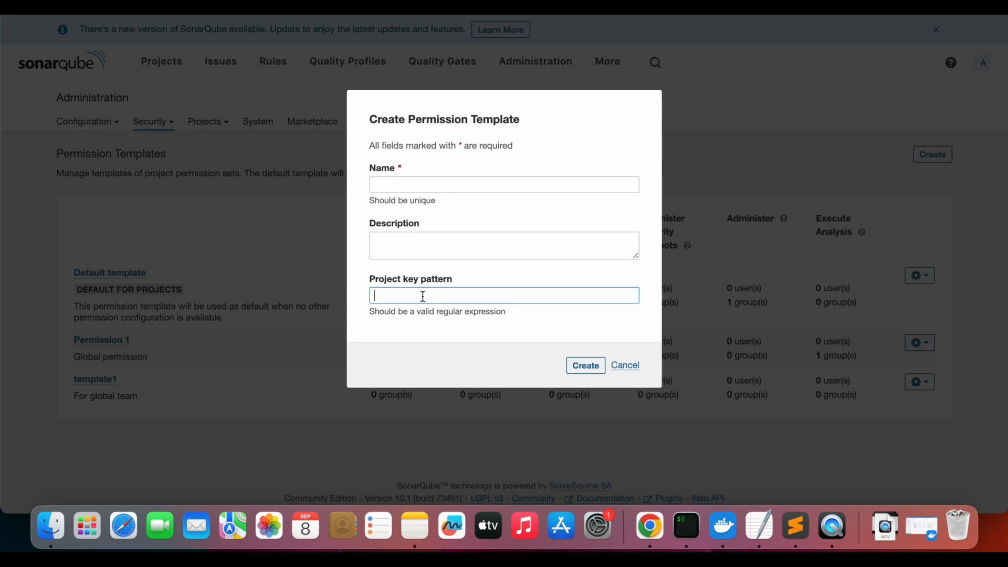
click(625, 365)
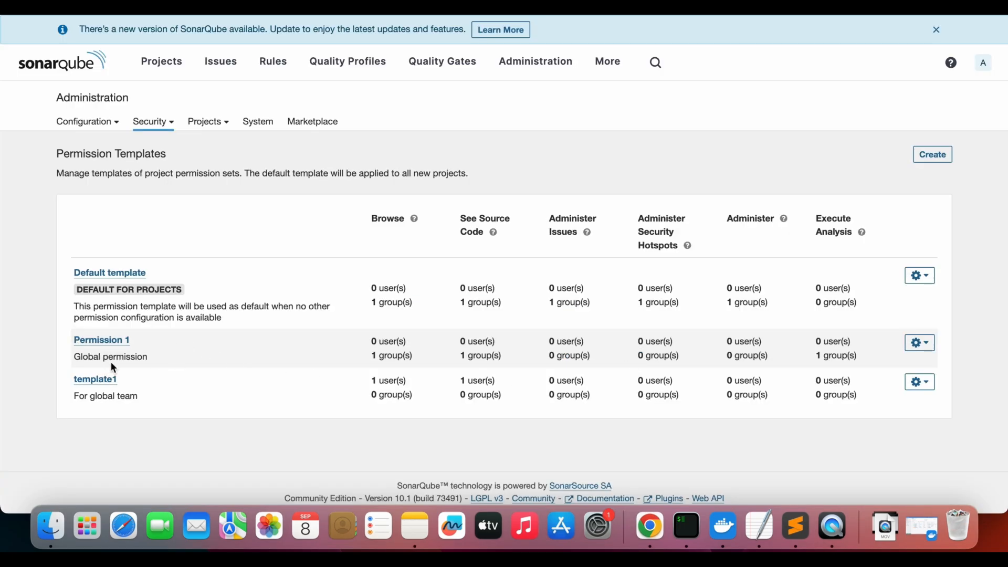
Open the Permission 1 template and review the permissions it gives to groups and users
click(102, 341)
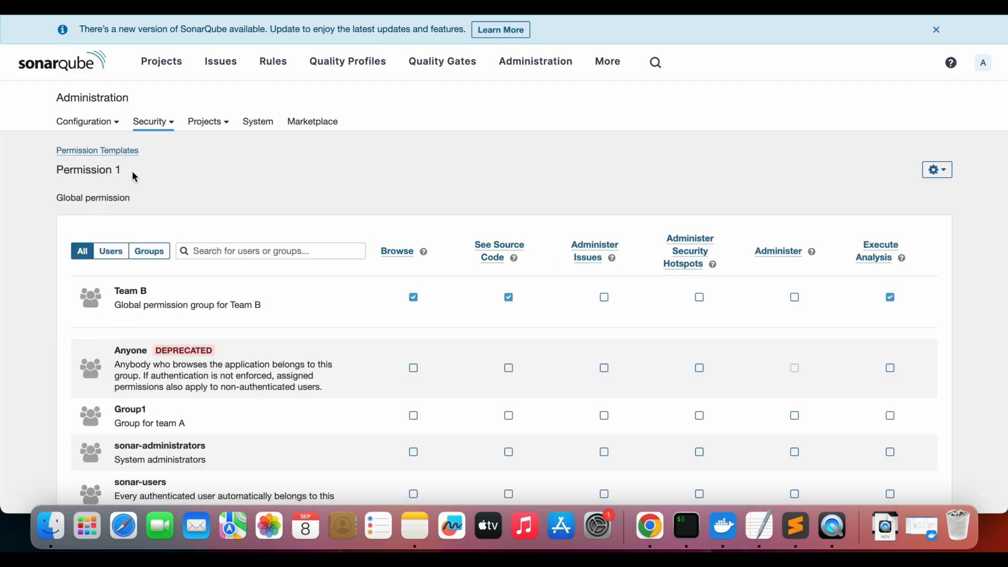
scroll(611, 344, down, 10)
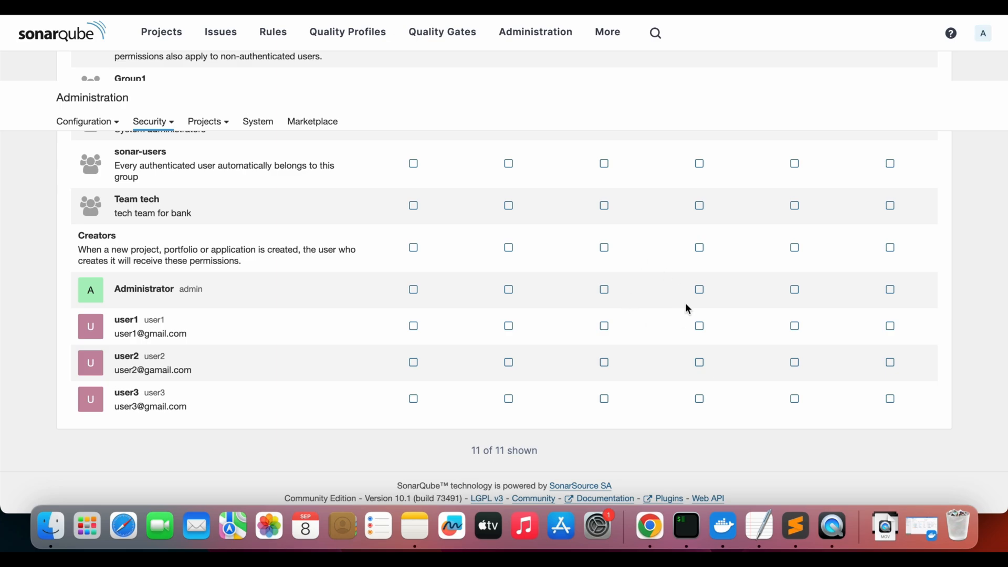
scroll(685, 304, up, 10)
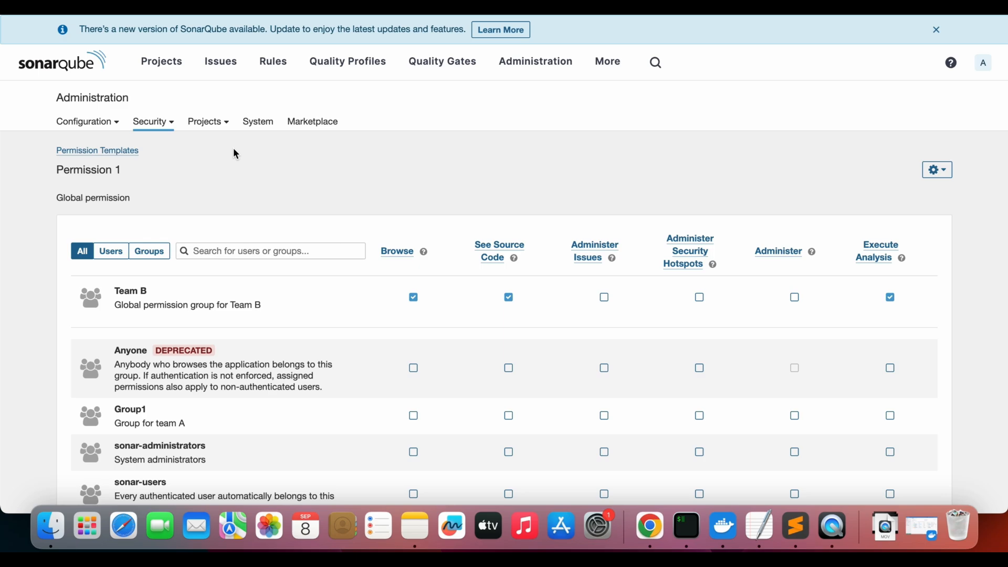
click(609, 68)
Open the administrator's account page and review the profile's login, groups, SCM accounts and preferences
click(984, 63)
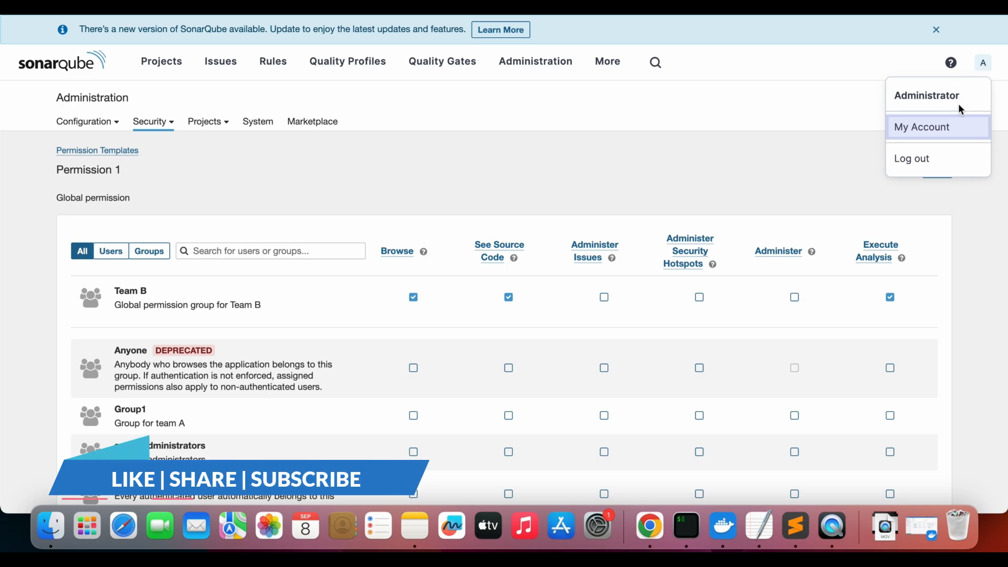
click(927, 131)
scroll(427, 315, down, 3)
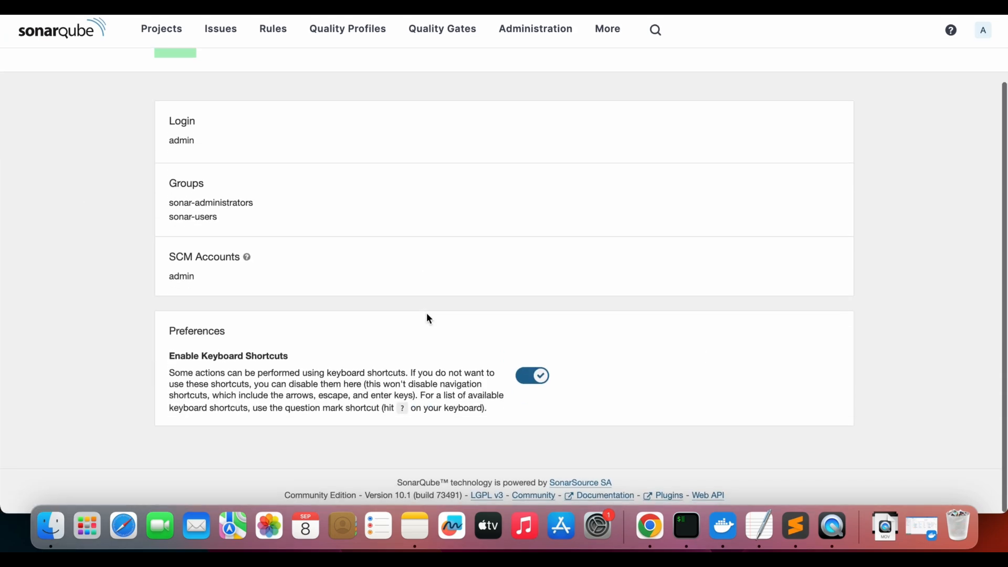
scroll(426, 315, up, 3)
Review the account's security settings, including the token list and the password change form
click(726, 116)
scroll(622, 296, down, 5)
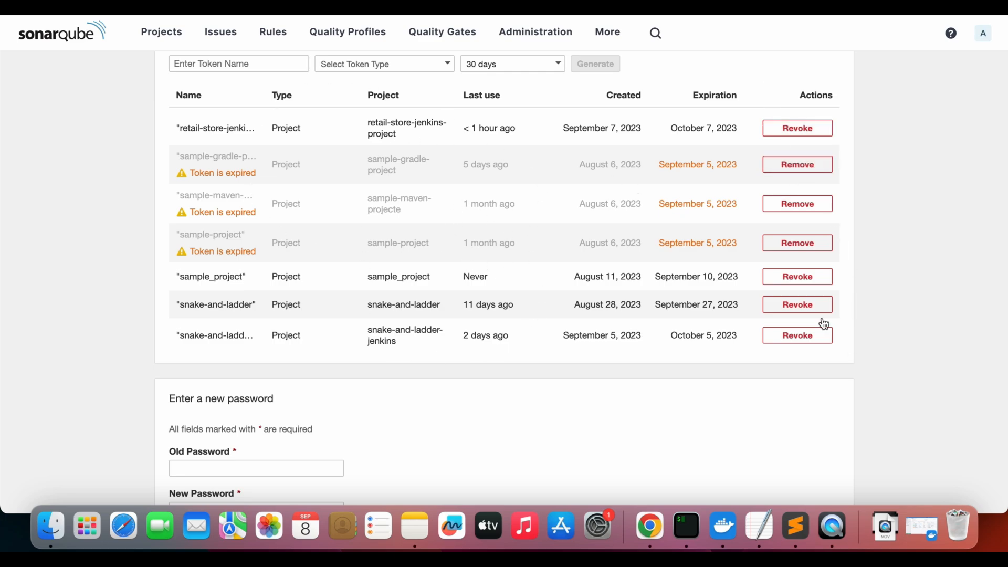
scroll(726, 282, down, 3)
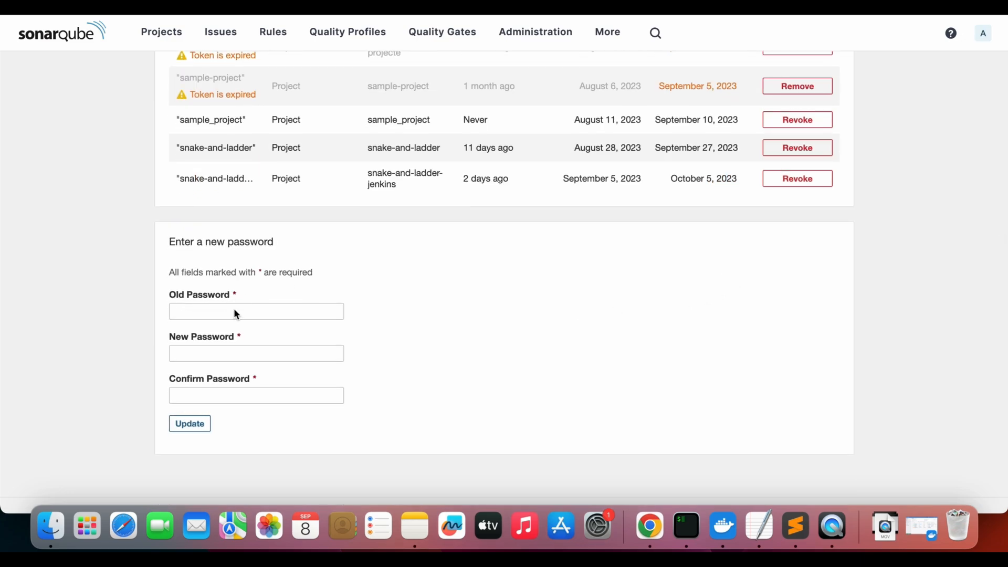
scroll(436, 313, up, 10)
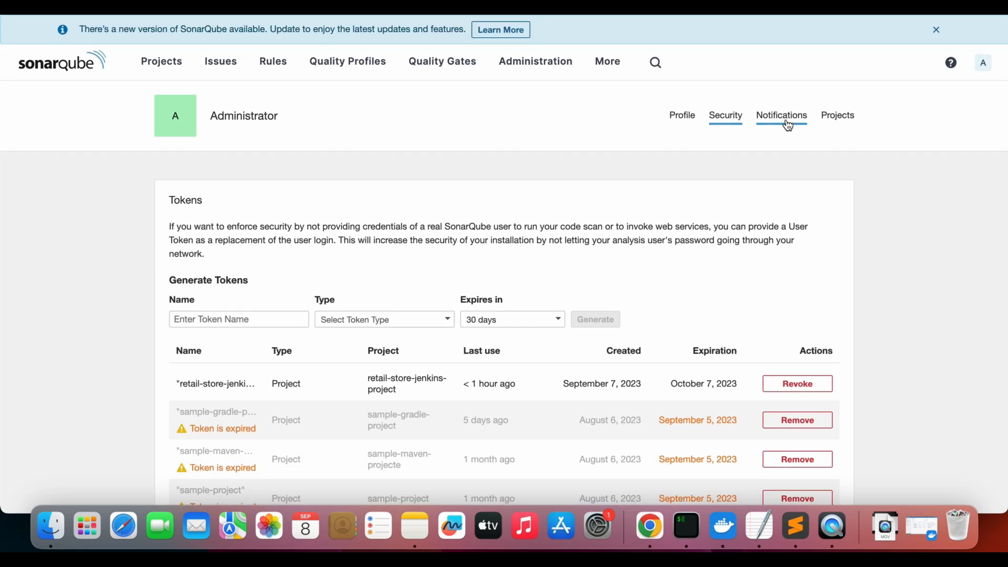
Review the account's notification settings and the list of projects it administers
click(783, 118)
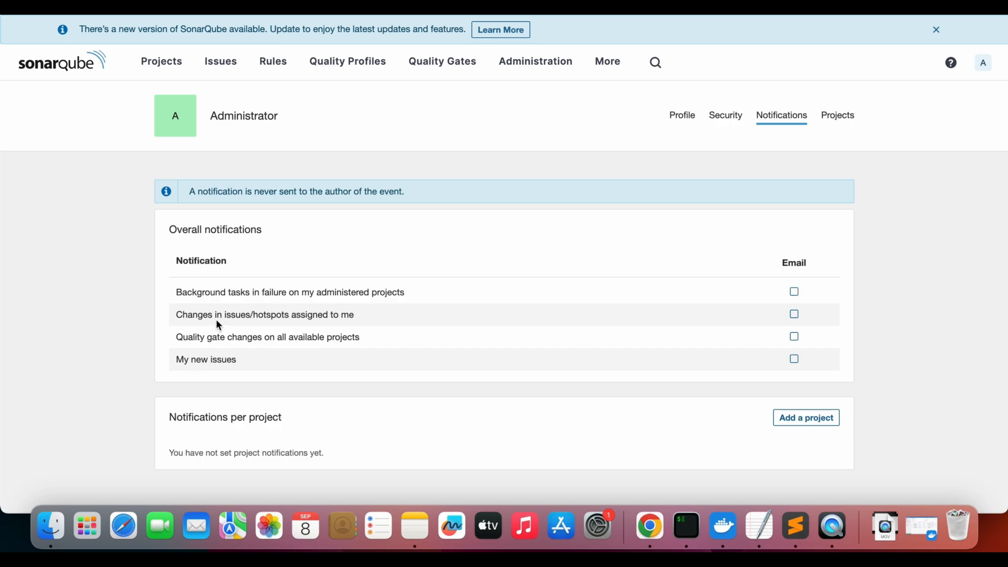
scroll(542, 411, down, 2)
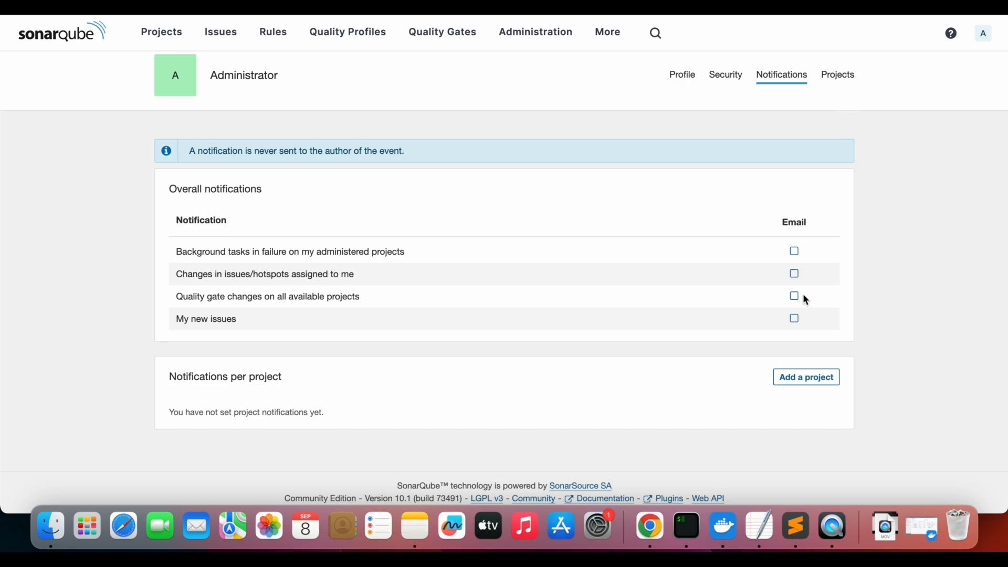
click(841, 79)
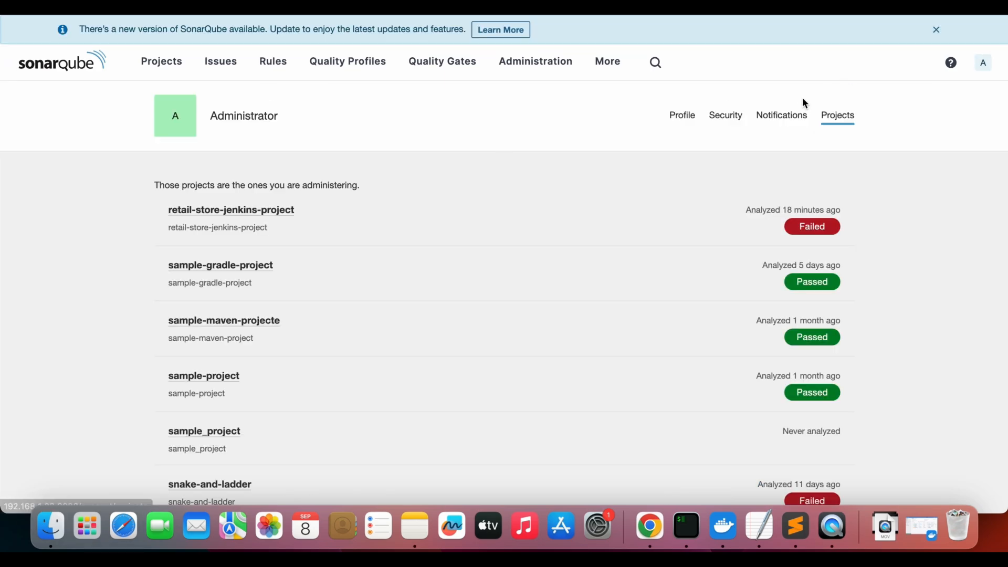
scroll(600, 305, down, 5)
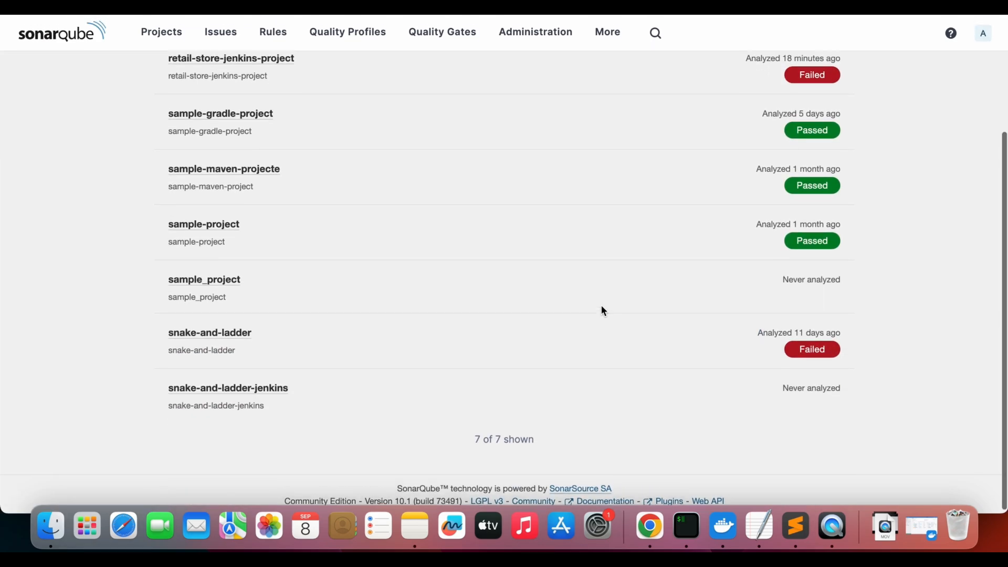
scroll(601, 305, up, 4)
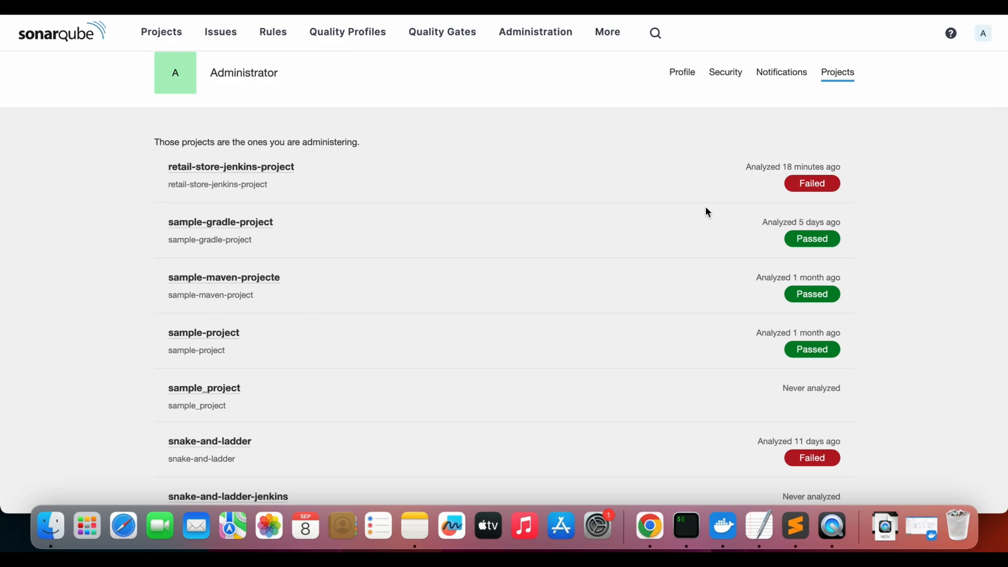
scroll(650, 290, up, 1)
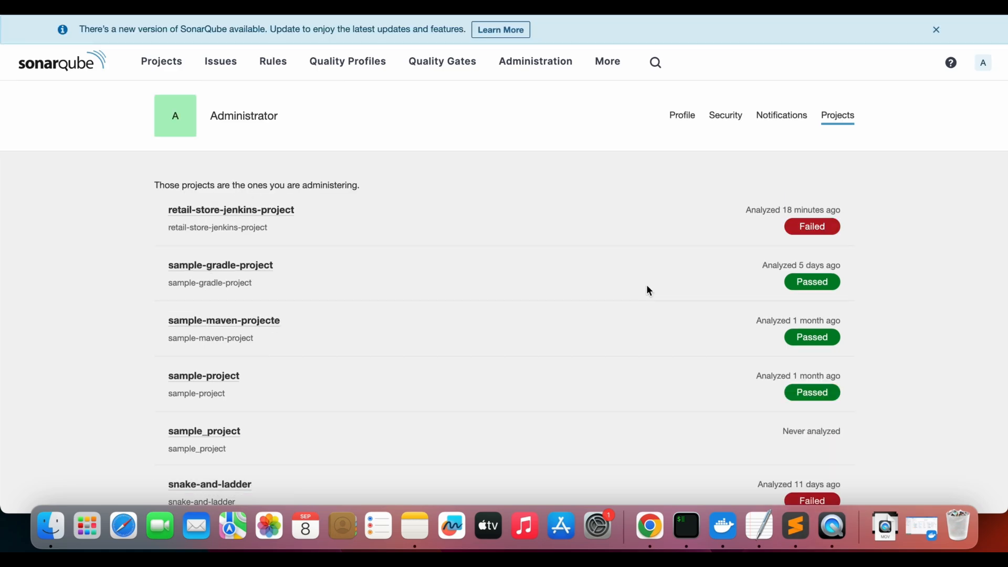